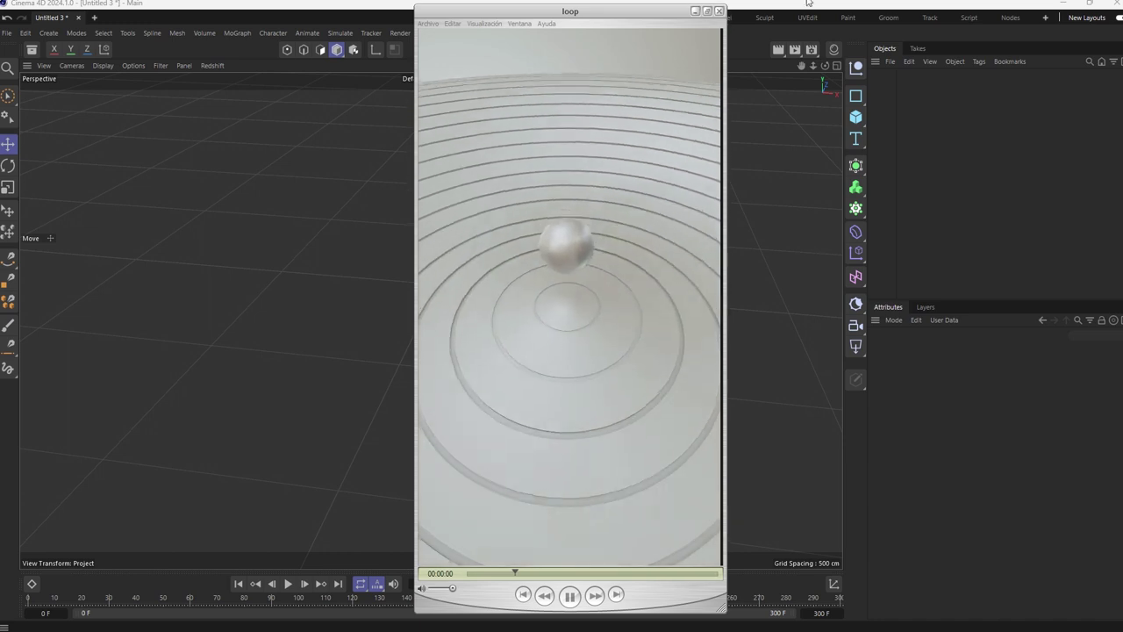
# Close the 'loop' reference clip window in QuickTime Player
pyautogui.click(718, 11)
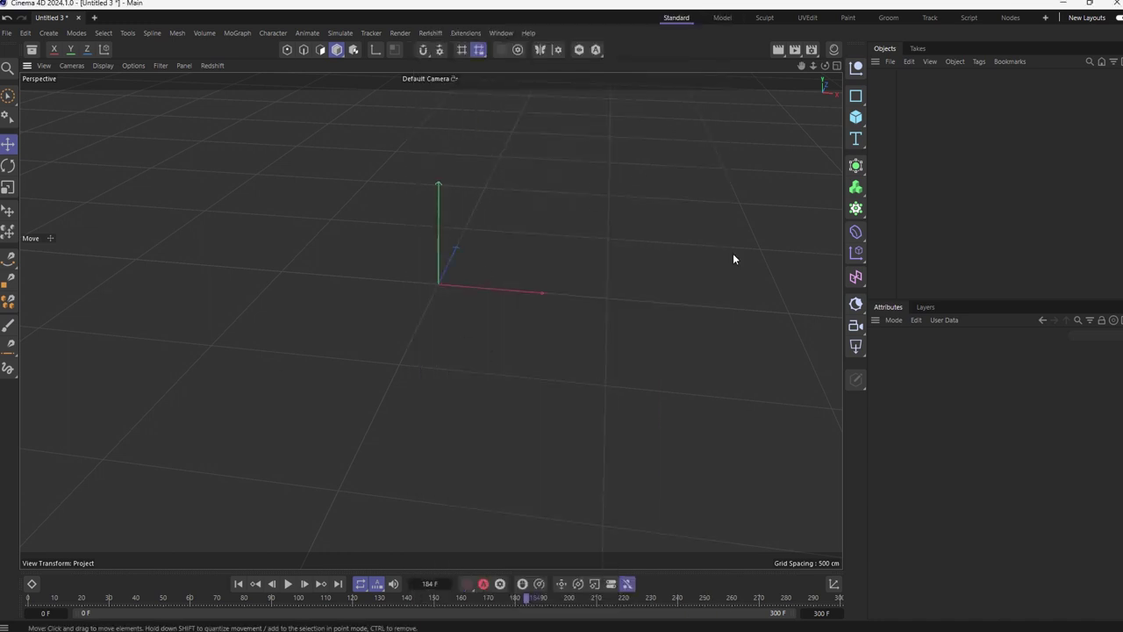
# Add a Disc with 1000 cm outer radius, 100 disc and 250 rotation segments, then make it editable
pyautogui.click(857, 116)
pyautogui.click(962, 160)
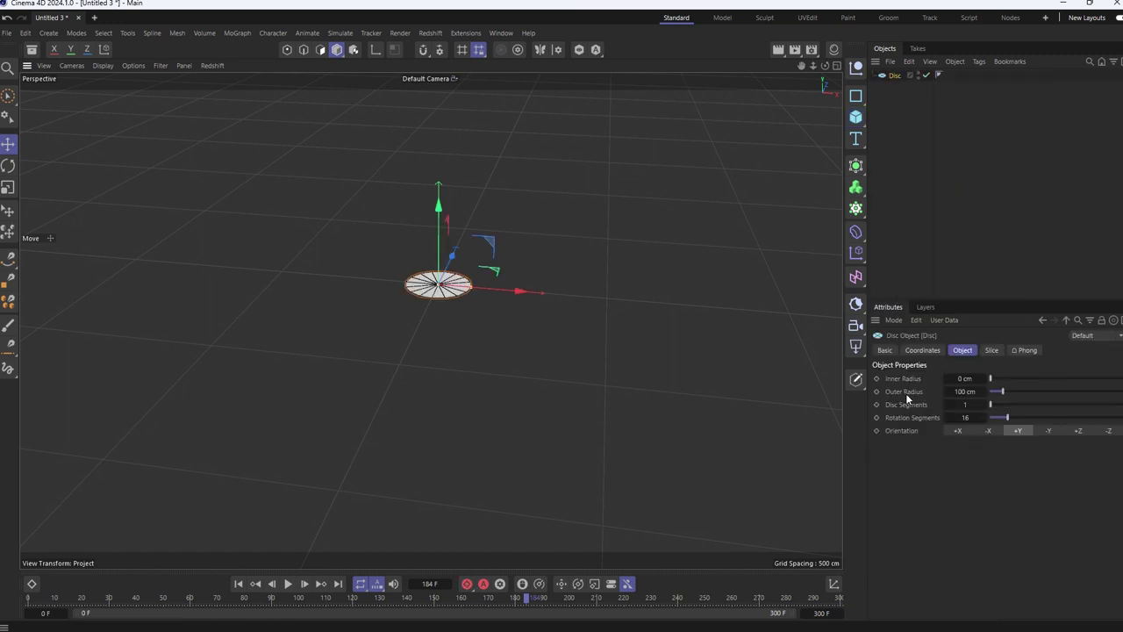
pyautogui.moveTo(1007, 392); pyautogui.dragTo(1121, 392)
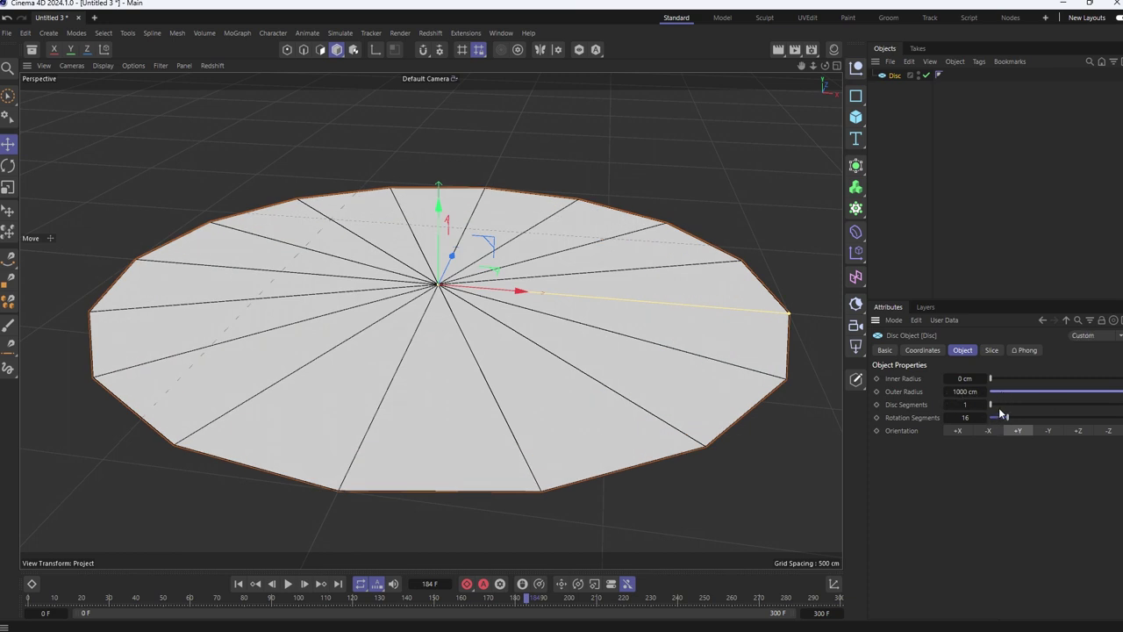
pyautogui.moveTo(992, 404); pyautogui.dragTo(1122, 405)
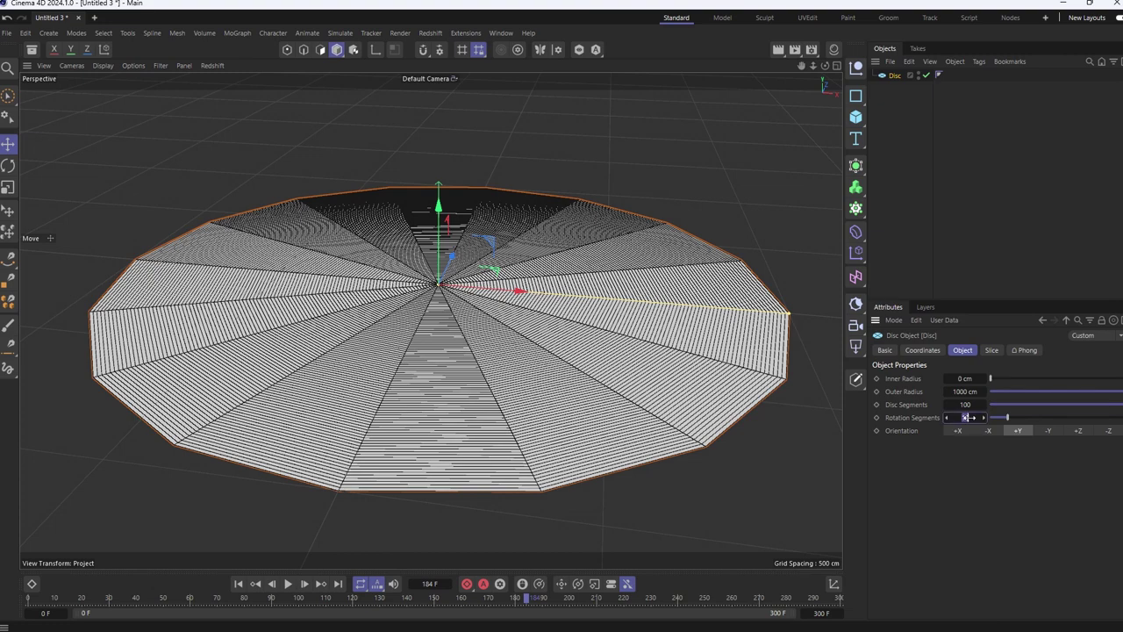
pyautogui.moveTo(965, 418); pyautogui.dragTo(1018, 417)
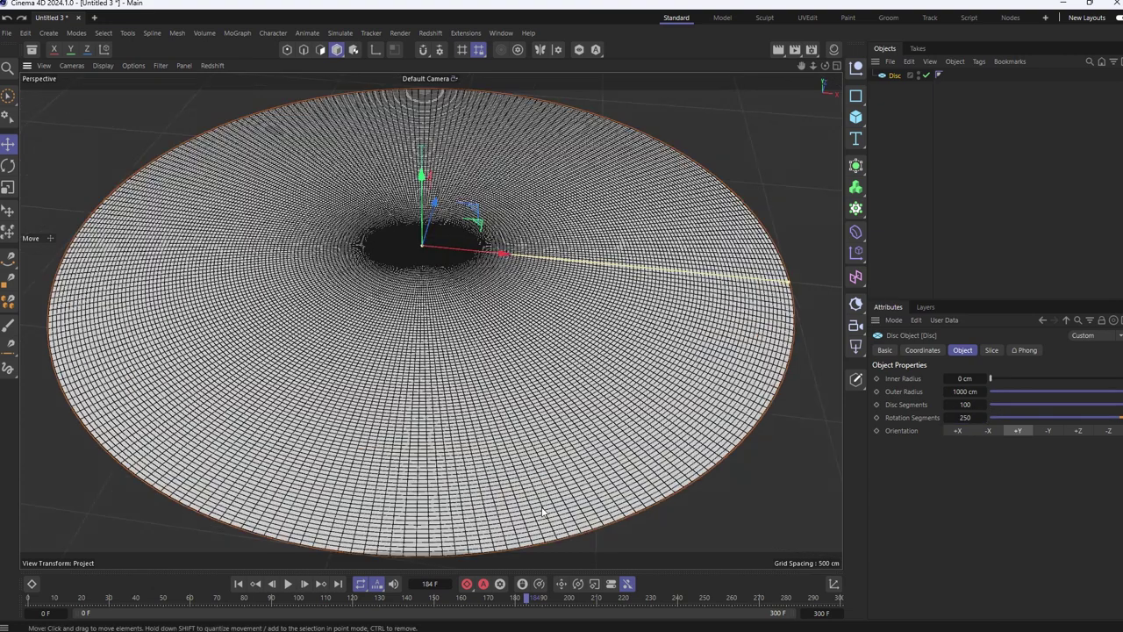
pyautogui.keyDown('alt'); pyautogui.moveTo(543, 513); pyautogui.dragTo(553, 531, button='middle'); pyautogui.keyUp('alt')
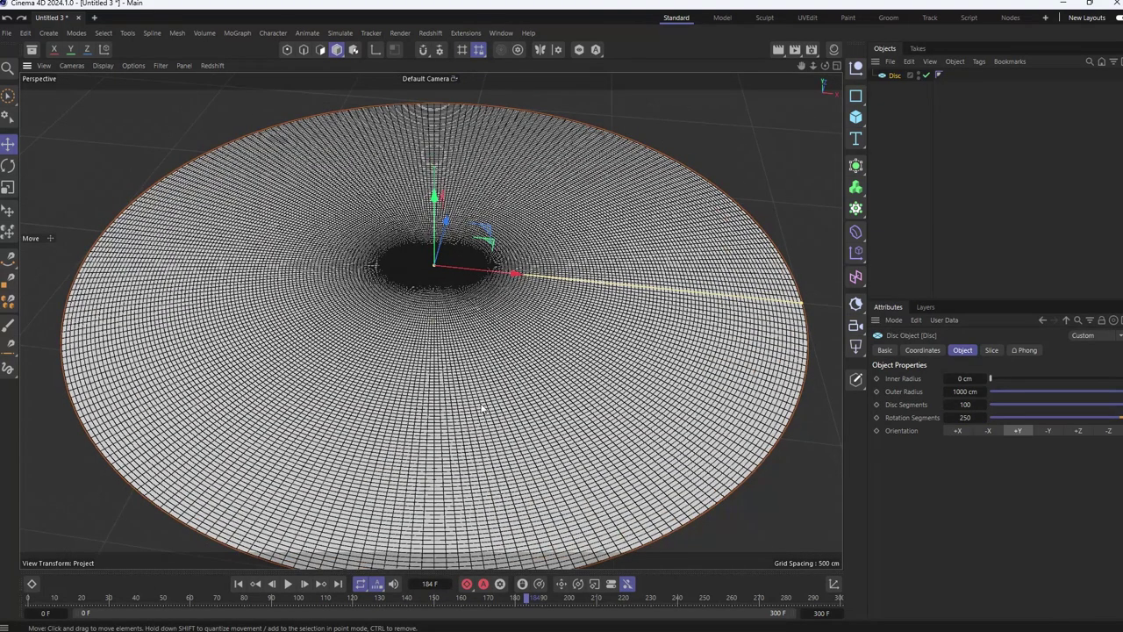
pyautogui.click(854, 379)
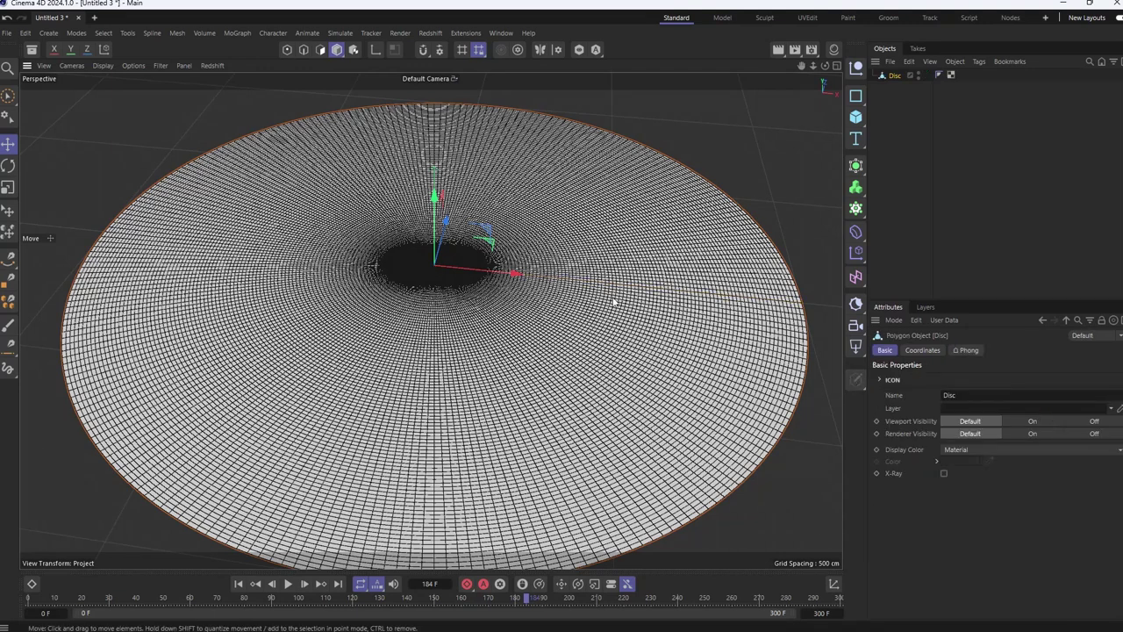
# Switch to Edge mode with the Loop Selection tool active
pyautogui.click(305, 51)
pyautogui.hotkey('ctrl', 'a')
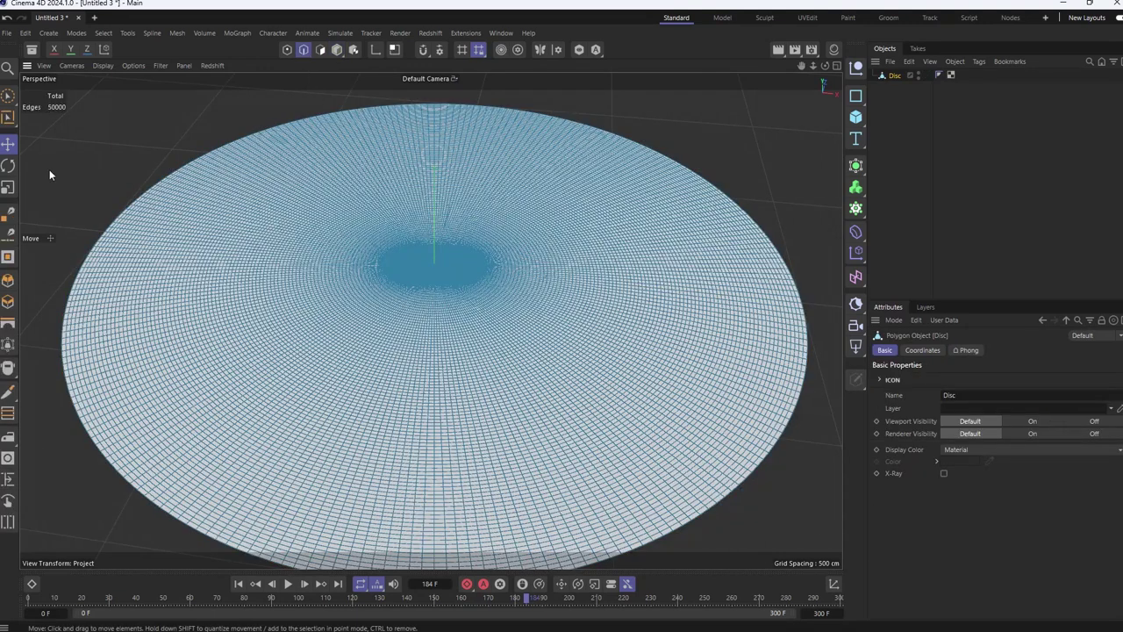
pyautogui.click(103, 33)
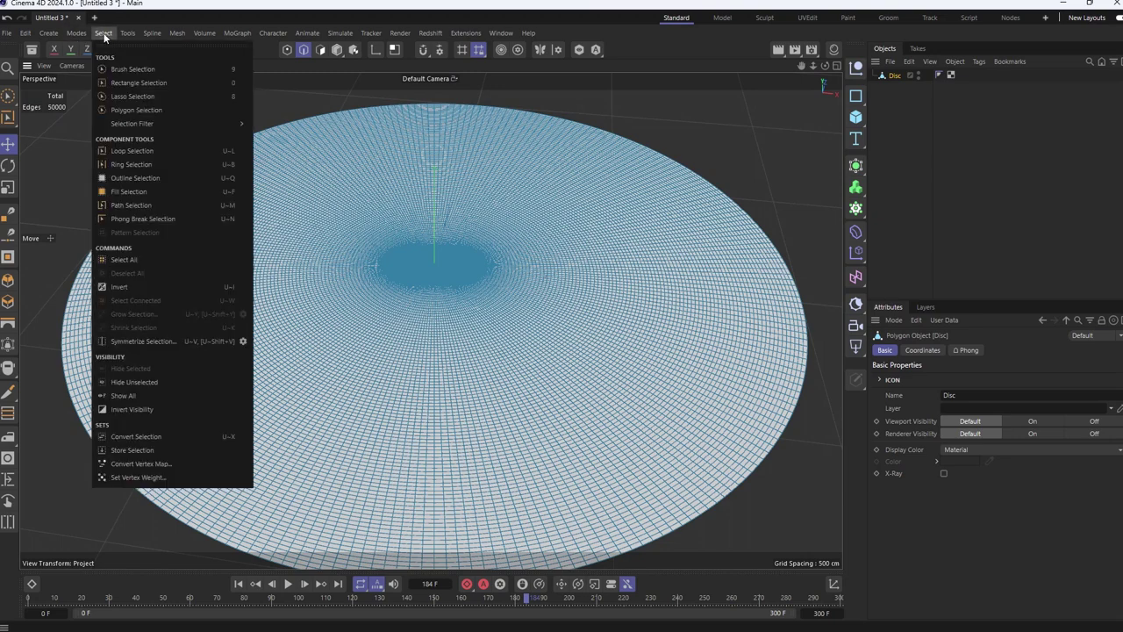
pyautogui.click(124, 151)
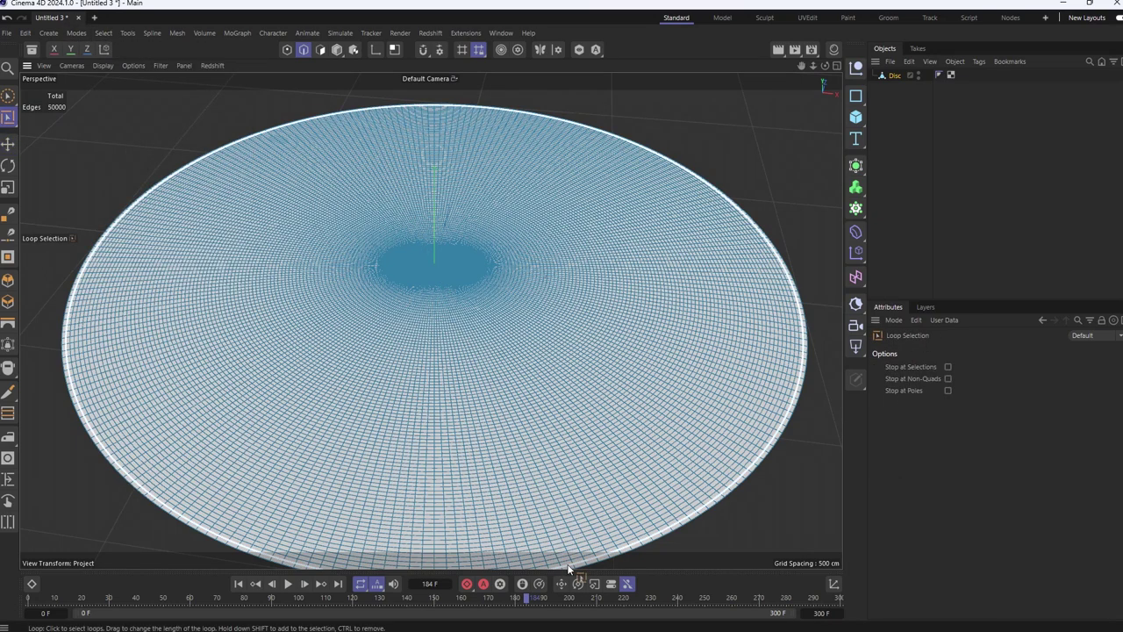
# Loop-select every fourth concentric edge ring (6250 of 50000 edges) and frame the disc
pyautogui.scroll(2, 561, 423)
pyautogui.scroll(1, 552, 464)
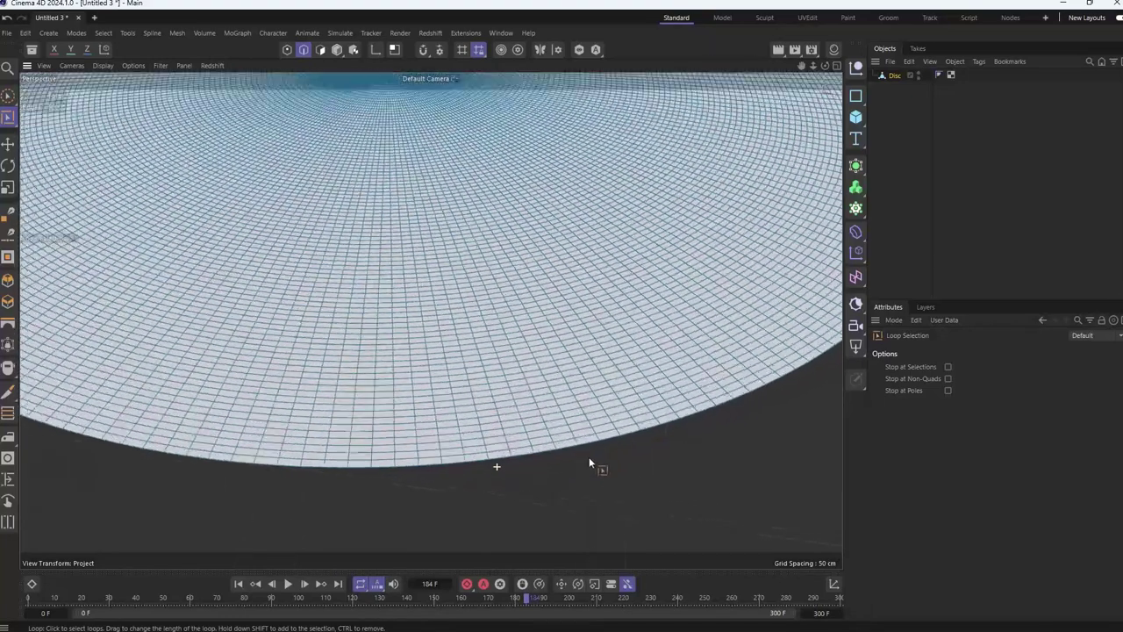
pyautogui.scroll(3, 614, 463)
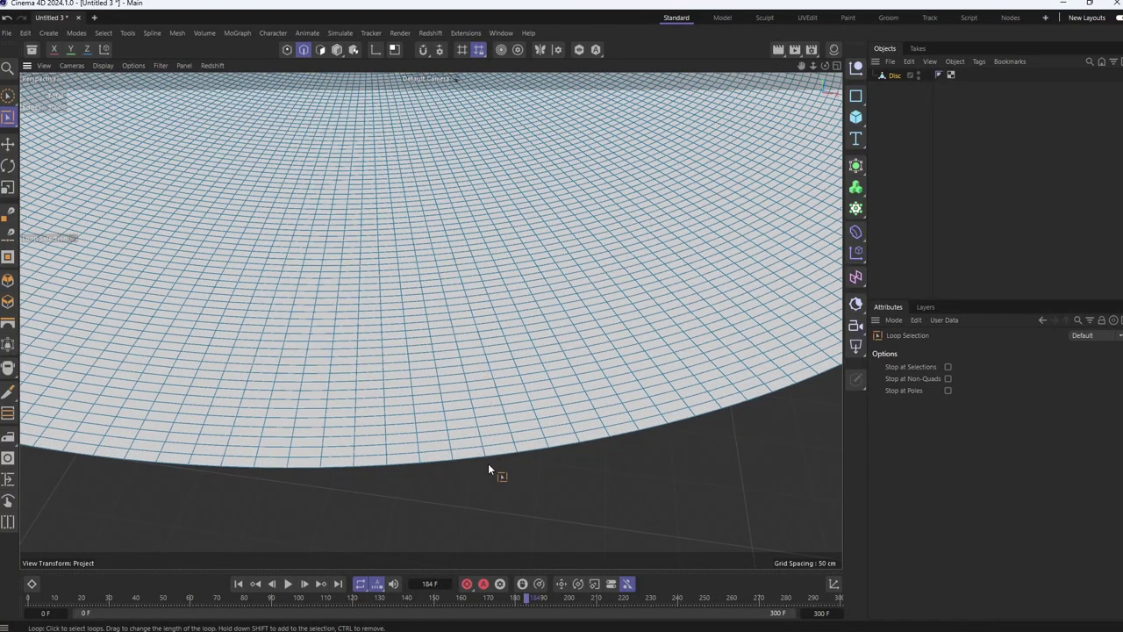
pyautogui.scroll(1, 471, 476)
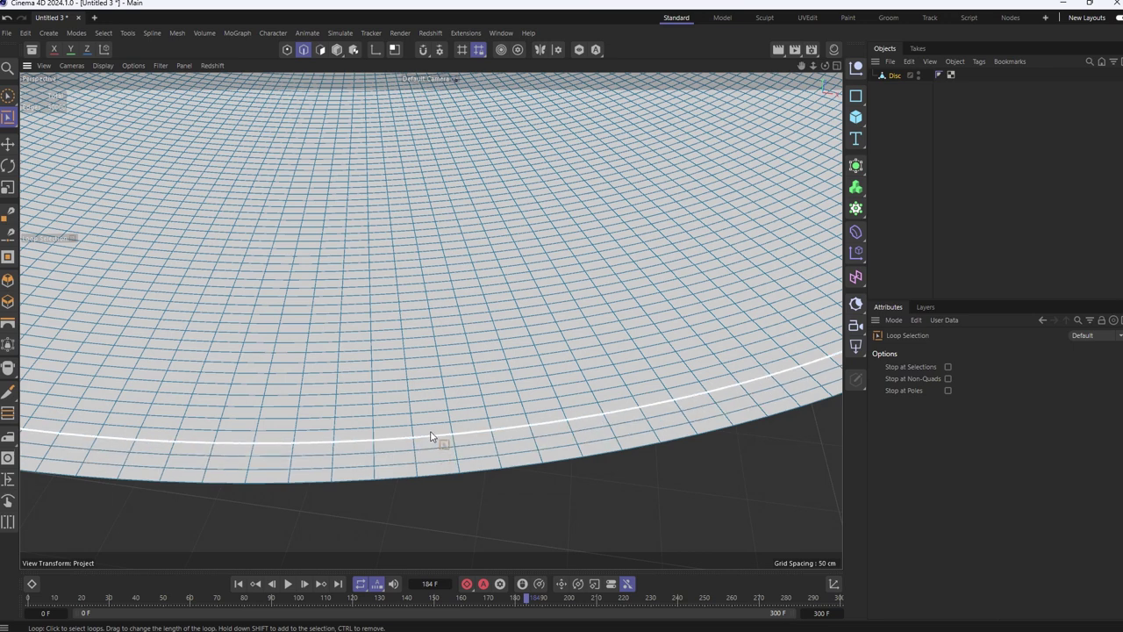
pyautogui.click(431, 438)
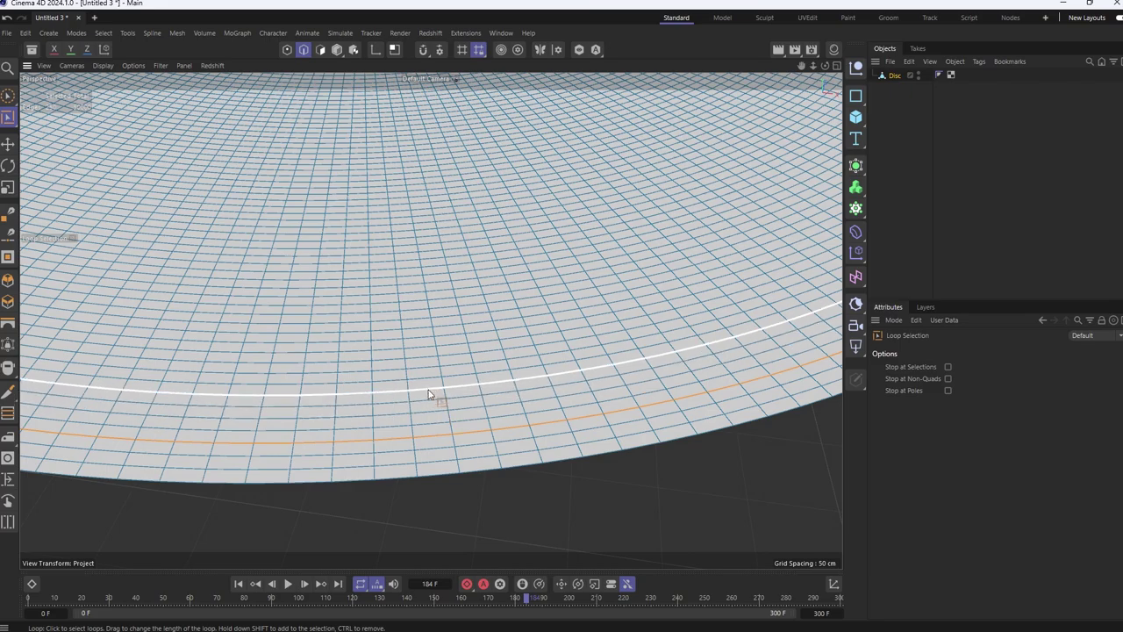
pyautogui.press('h')
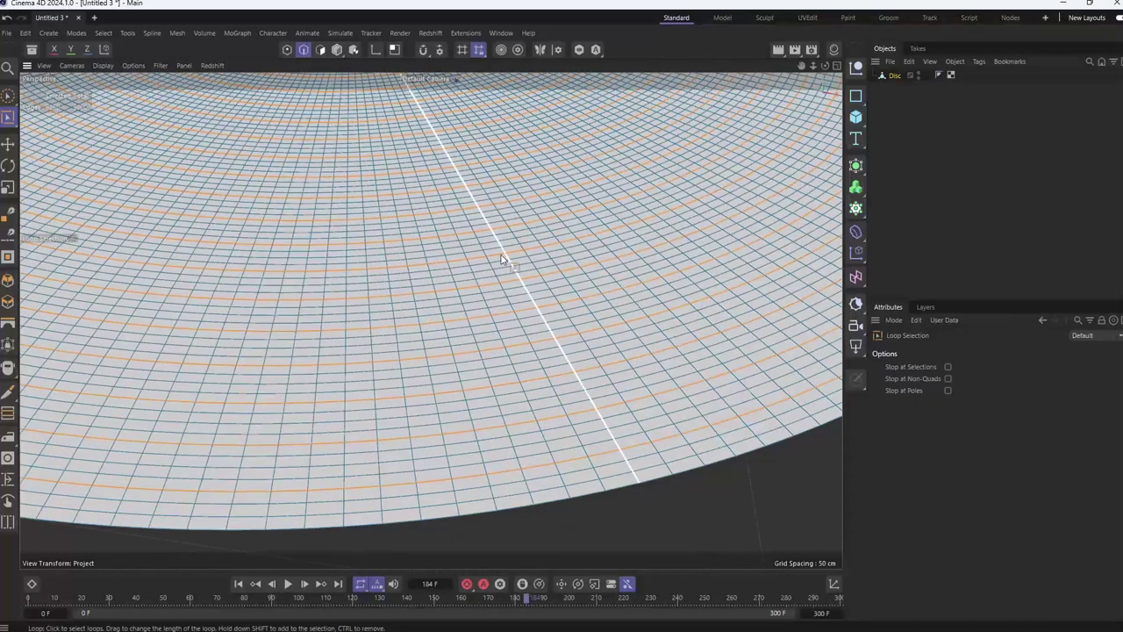
# Bevel the selected edge rings with a 3.8 cm offset, splitting each into a narrow band
pyautogui.rightClick(412, 368)
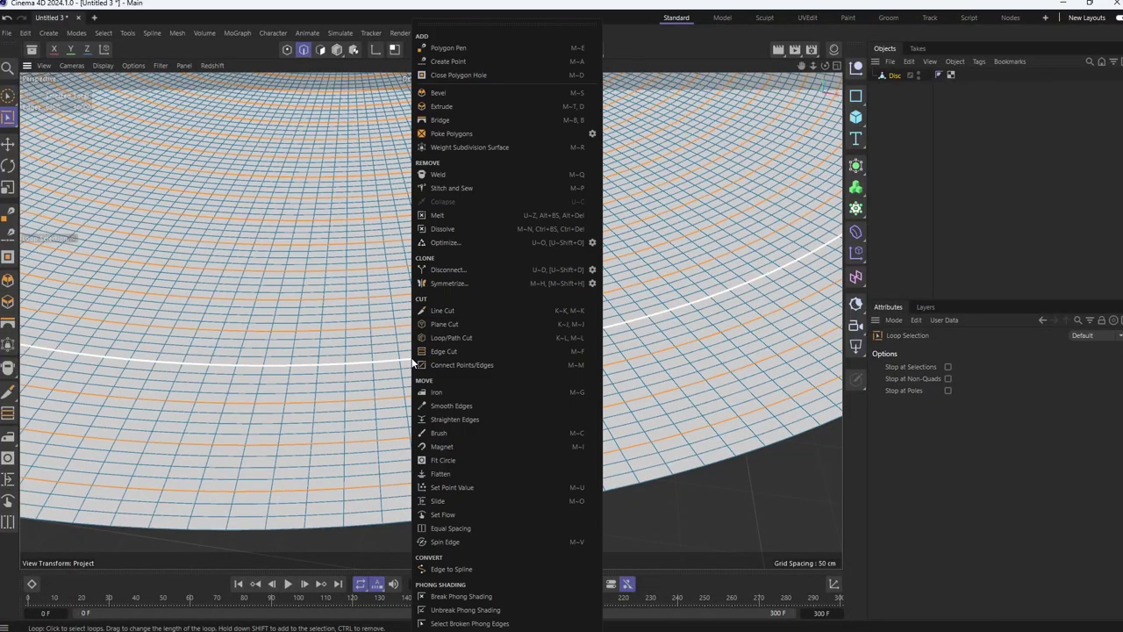
pyautogui.click(438, 93)
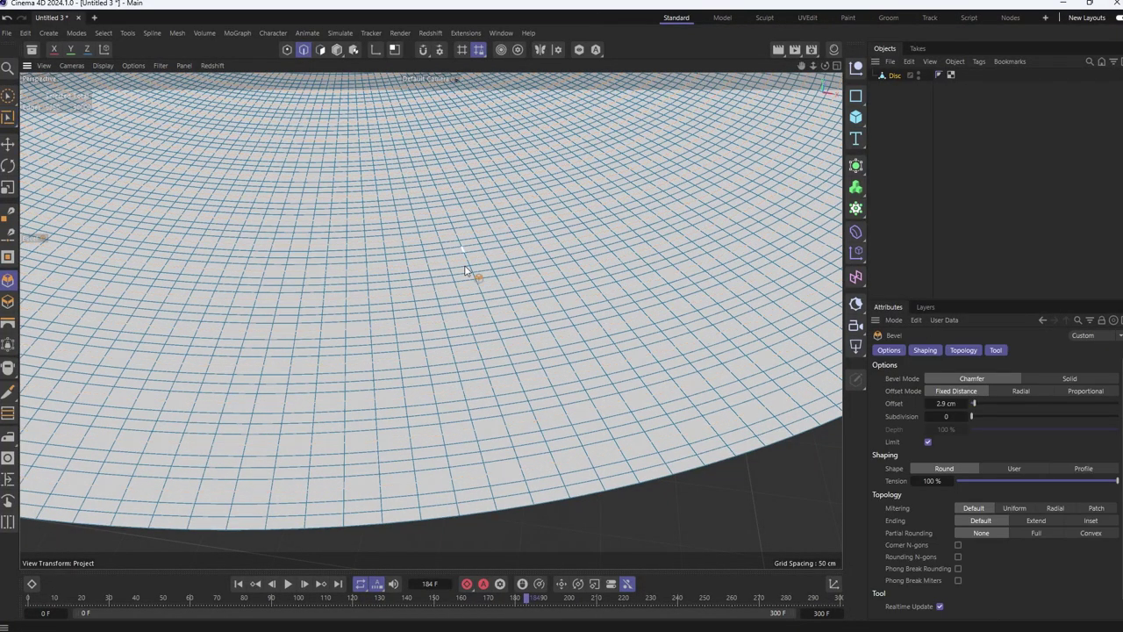
pyautogui.moveTo(442, 386)
pyautogui.mouseDown()
pyautogui.moveTo(509, 386)
pyautogui.moveTo(445, 393)
pyautogui.mouseUp()
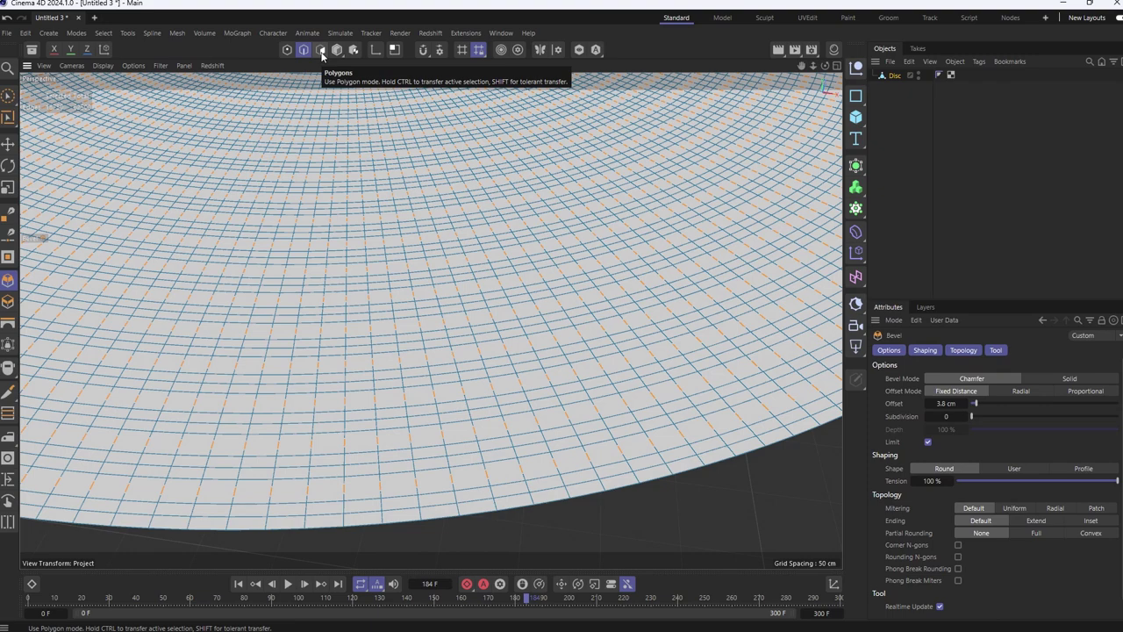
# Extrude the bevelled band polygons by -2.8 cm into grooves, then return to Model mode
pyautogui.click(321, 51)
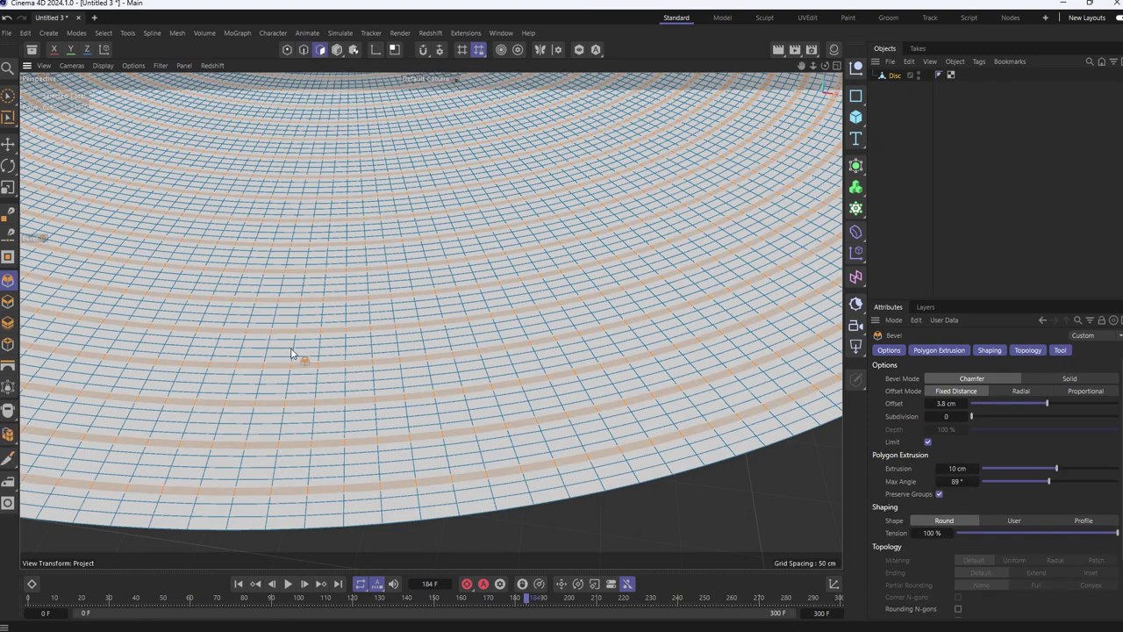
pyautogui.scroll(3, 360, 363)
pyautogui.scroll(2, 386, 349)
pyautogui.scroll(1, 406, 352)
pyautogui.rightClick(417, 351)
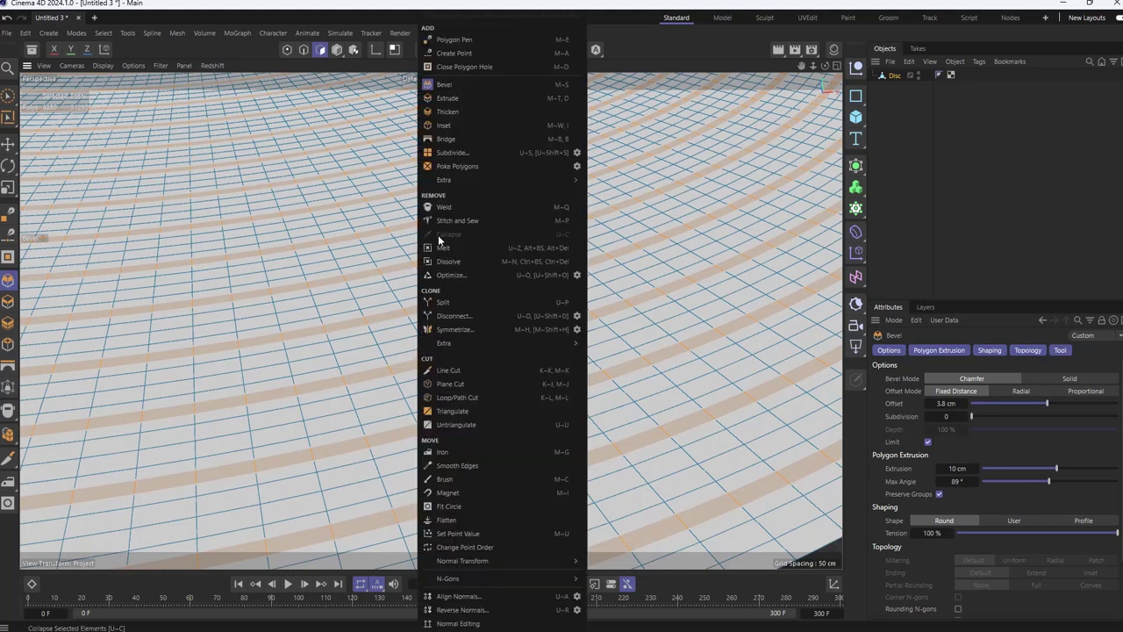
pyautogui.click(447, 97)
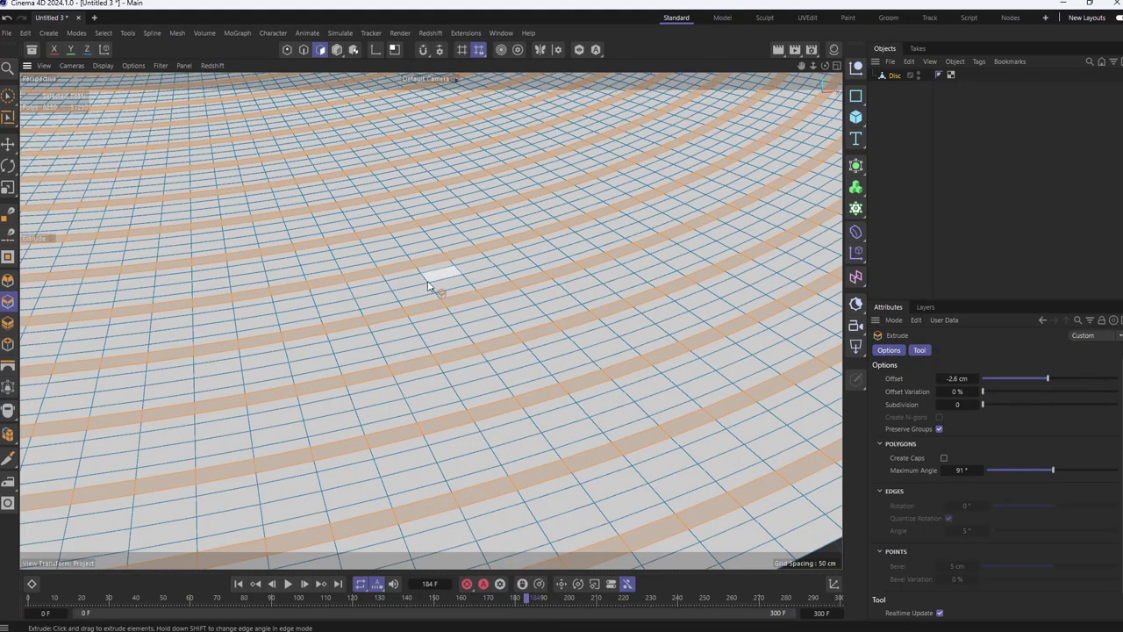
pyautogui.moveTo(421, 351); pyautogui.dragTo(386, 351)
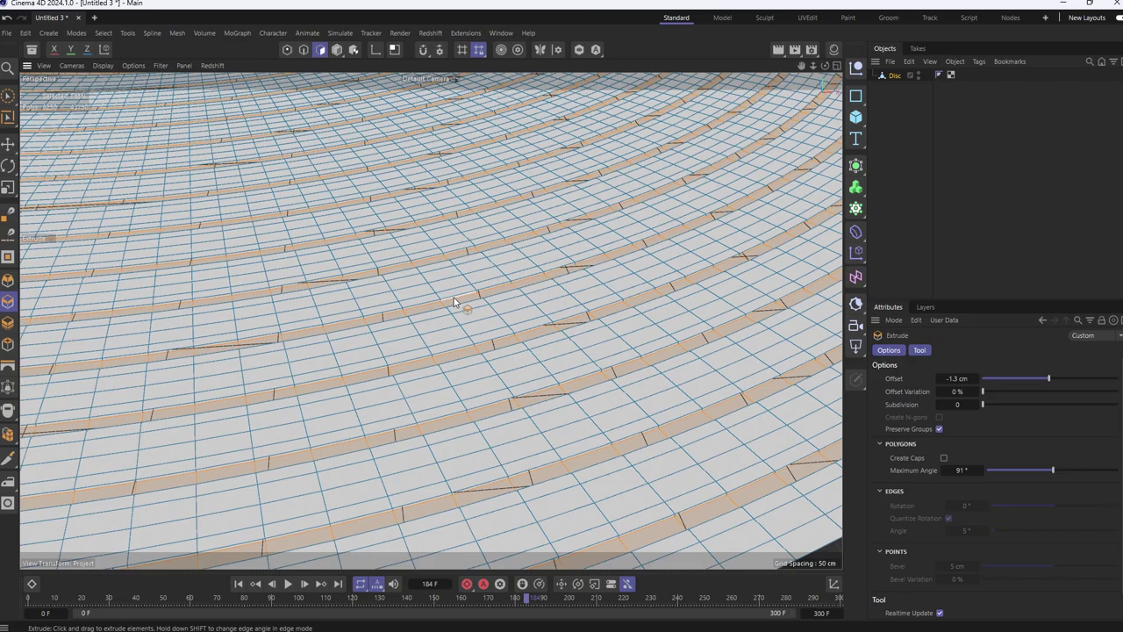
pyautogui.moveTo(454, 302); pyautogui.dragTo(445, 303)
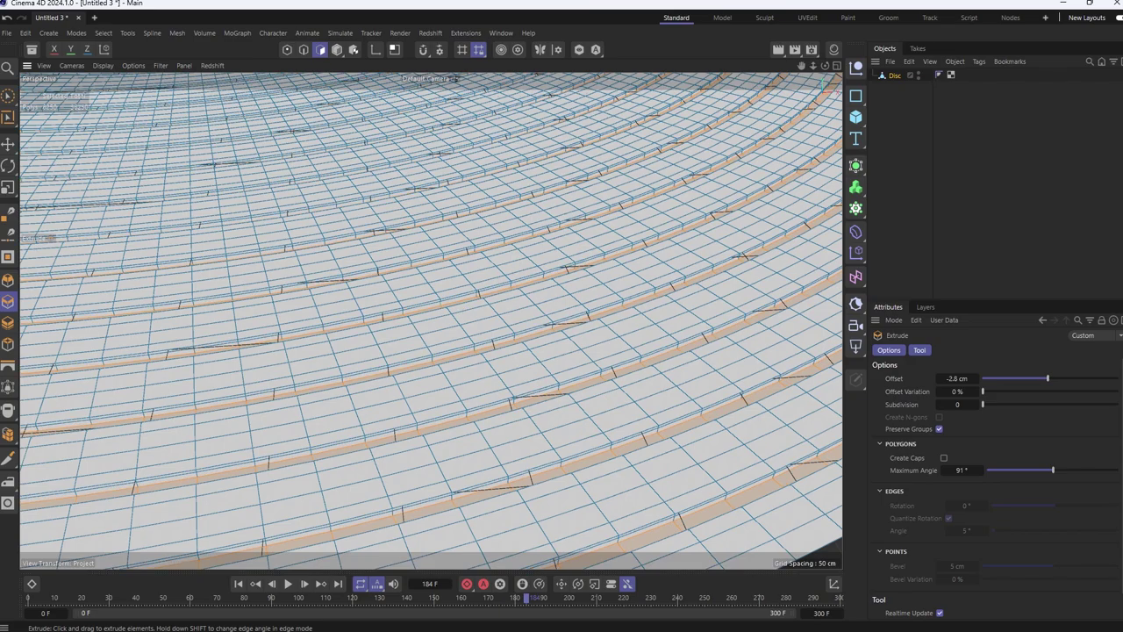
pyautogui.moveTo(547, 293)
pyautogui.keyDown('alt'); pyautogui.mouseDown()
pyautogui.moveTo(487, 299)
pyautogui.moveTo(294, 88)
pyautogui.mouseUp(); pyautogui.keyUp('alt')
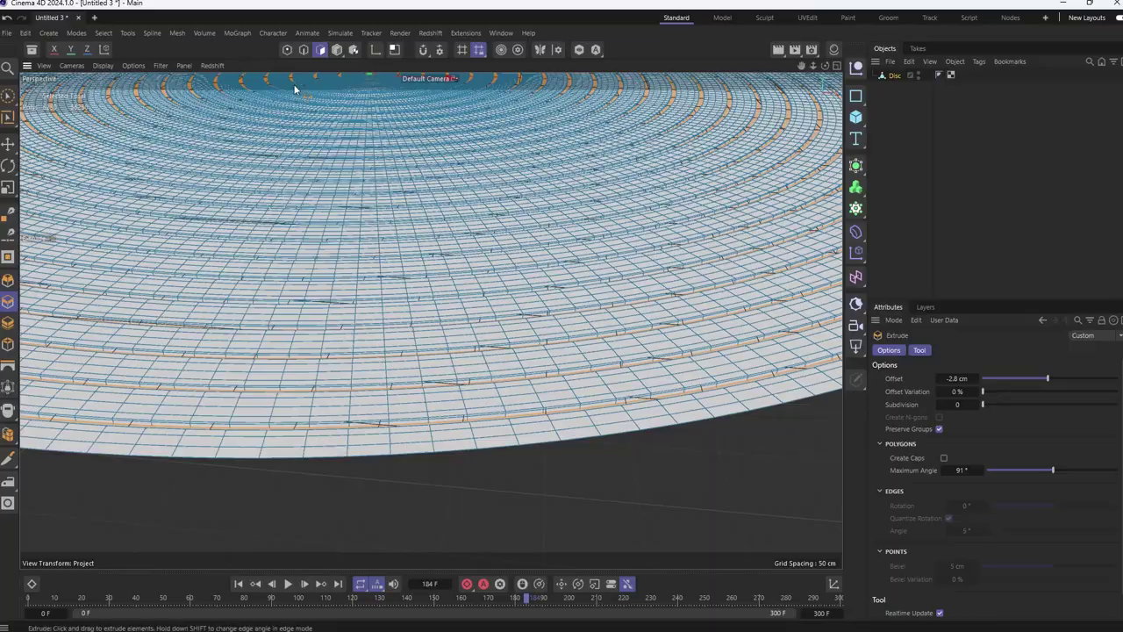
pyautogui.click(337, 49)
pyautogui.scroll(-5, 456, 369)
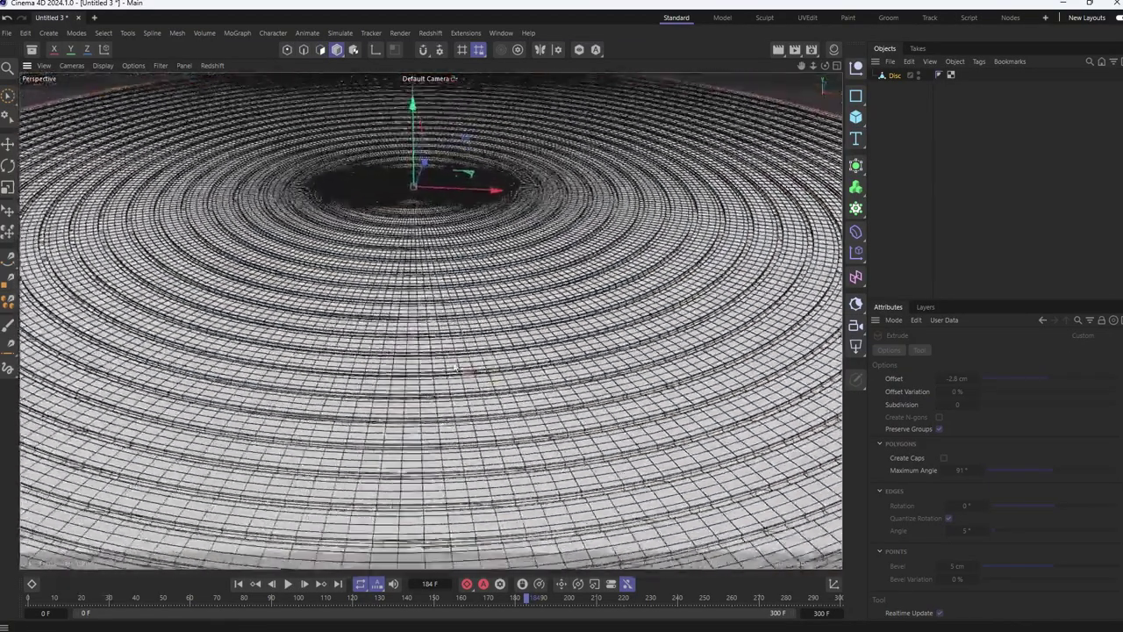
# Add a Formula deformer with Sin((u+t)*2.0*PI)*0.2 and parent it under the Disc
pyautogui.scroll(-3, 456, 370)
pyautogui.press('e')
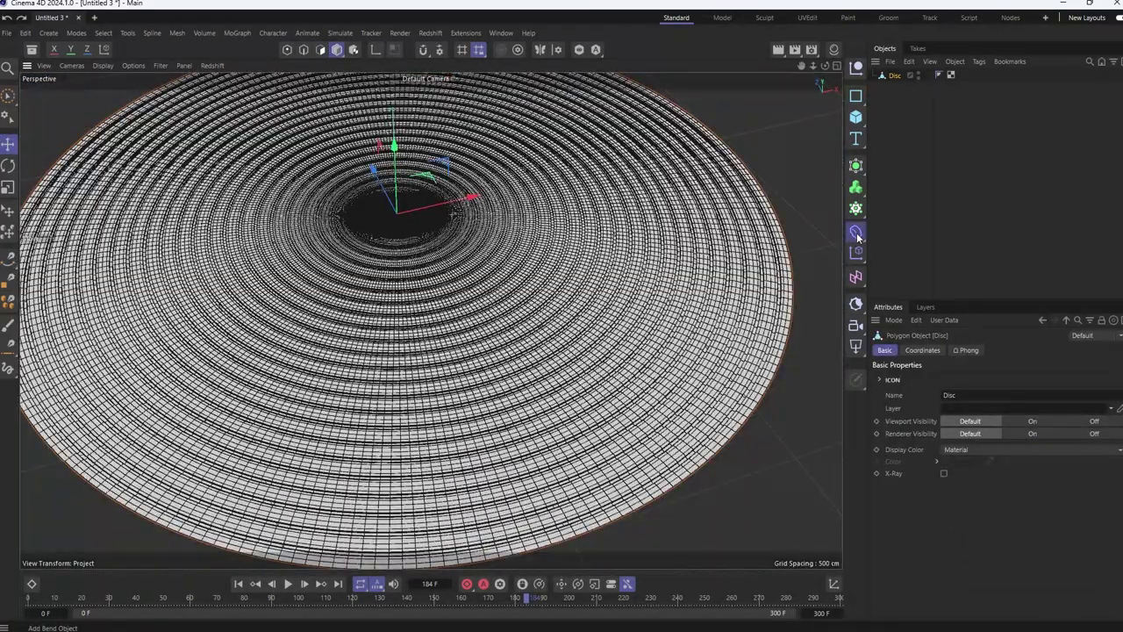
pyautogui.click(857, 233)
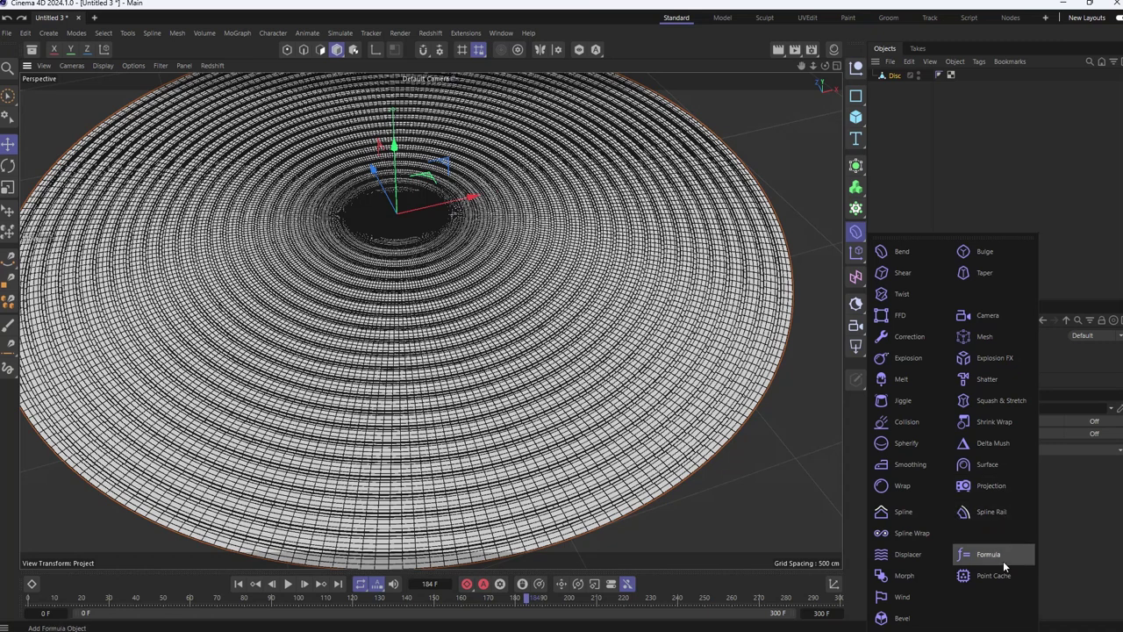
pyautogui.press('Escape')
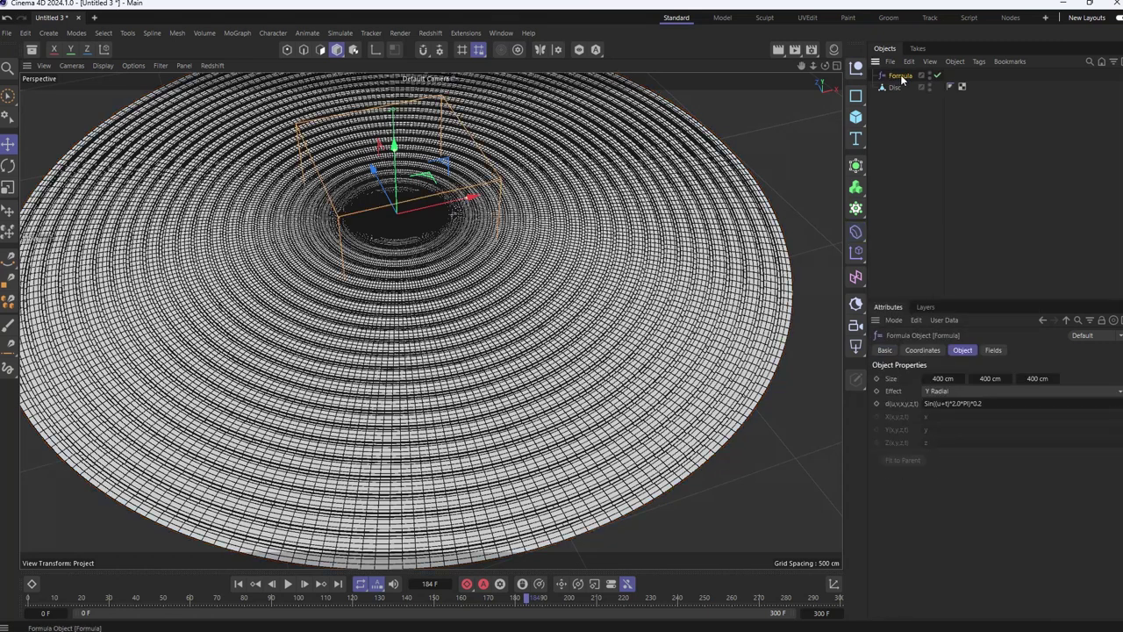
pyautogui.moveTo(901, 79)
pyautogui.mouseDown()
pyautogui.moveTo(901, 92)
pyautogui.moveTo(893, 85)
pyautogui.mouseUp()
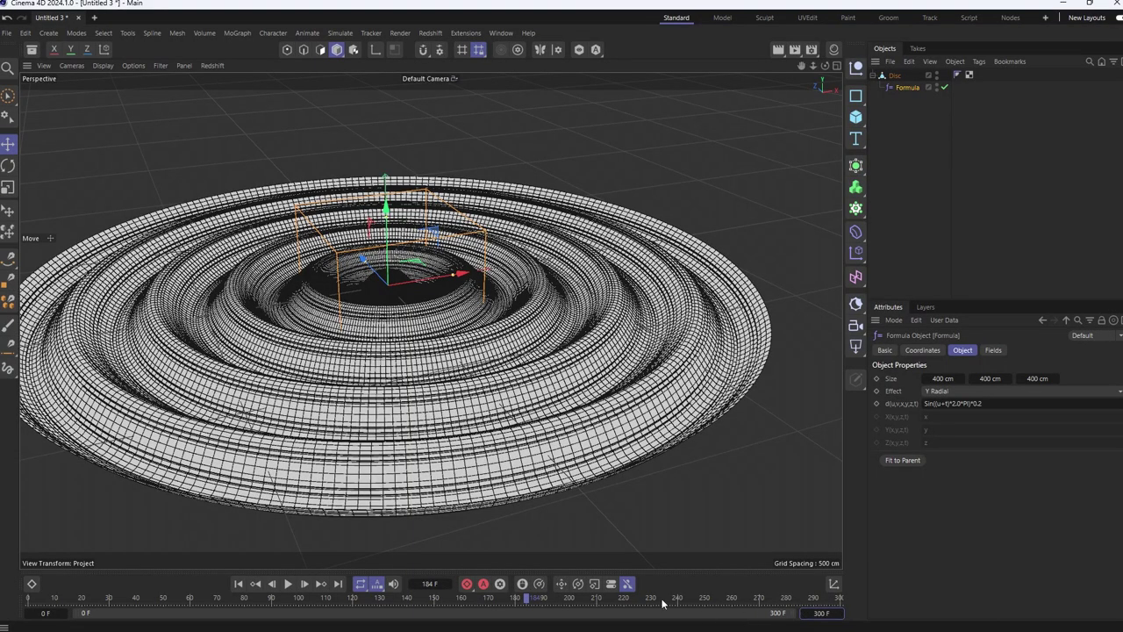
# Play the disc's ripple animation and stop it at frame 248
pyautogui.keyDown('alt'); pyautogui.moveTo(386, 373); pyautogui.dragTo(474, 351, button='middle'); pyautogui.keyUp('alt')
pyautogui.click(288, 584)
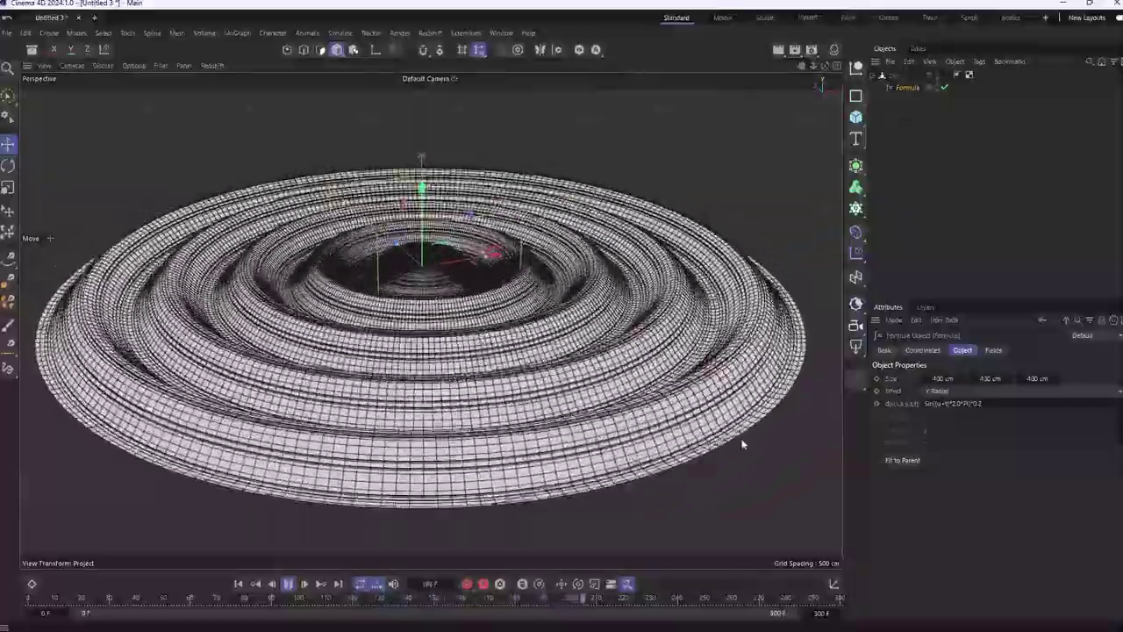
pyautogui.click(286, 585)
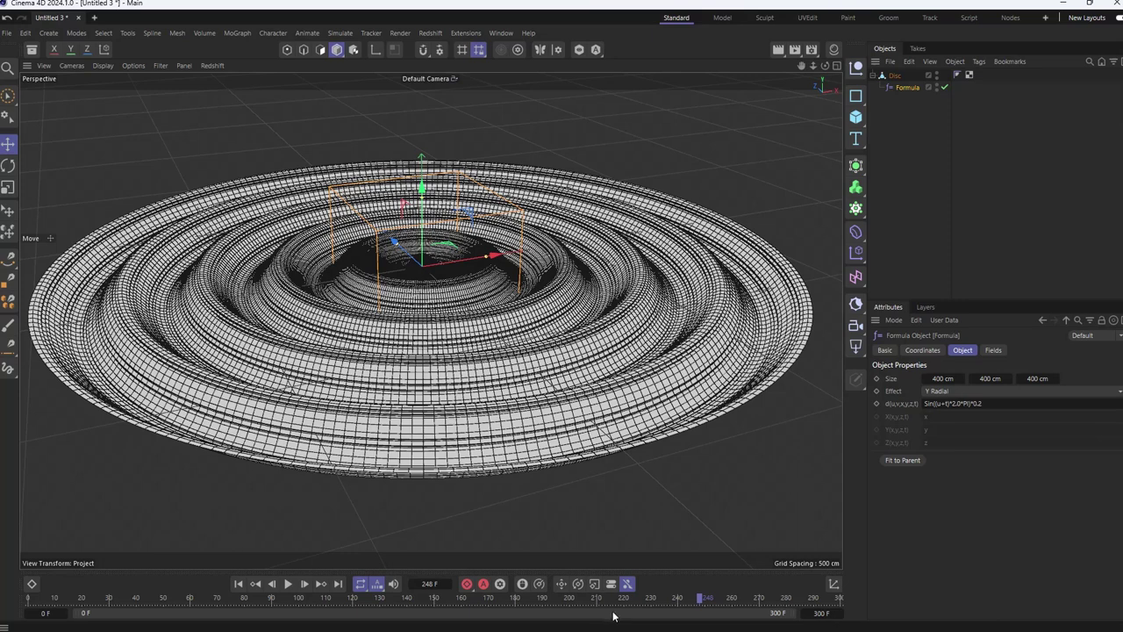
# Select the Formula's d(u,v,x,y,z,t) expression text and bring up the Effector palette
pyautogui.click(992, 407)
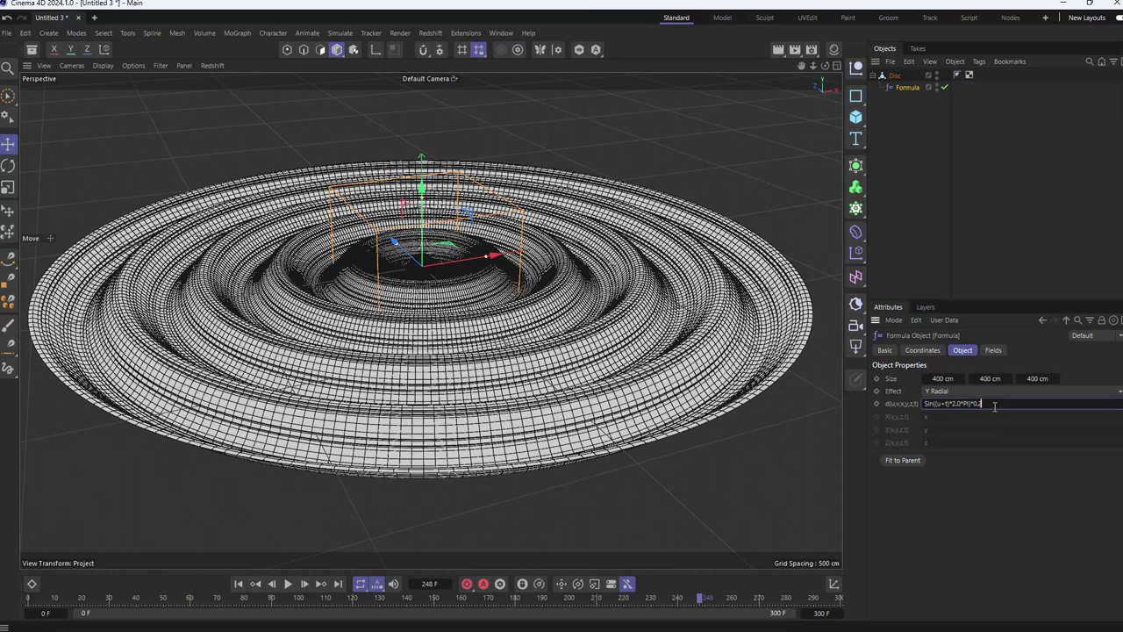
pyautogui.moveTo(992, 405); pyautogui.dragTo(923, 408)
pyautogui.click(985, 404)
pyautogui.click(856, 252)
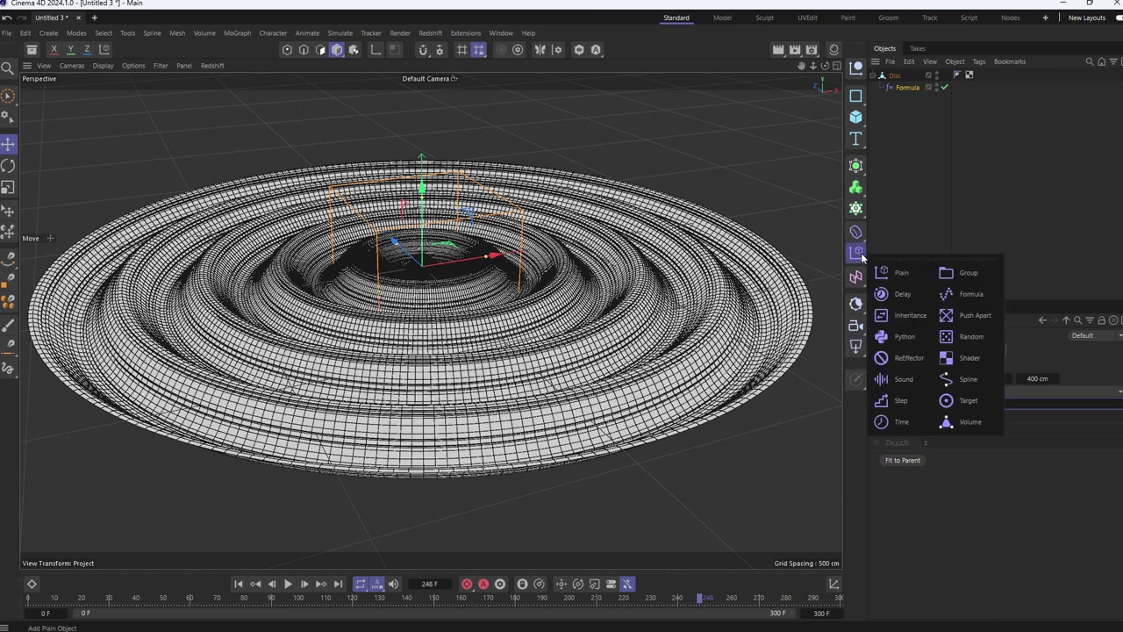
# Delete the stray Formula effector and soften the ripple formula to Sin((u+t)*1*PI)*0.08
pyautogui.click(963, 297)
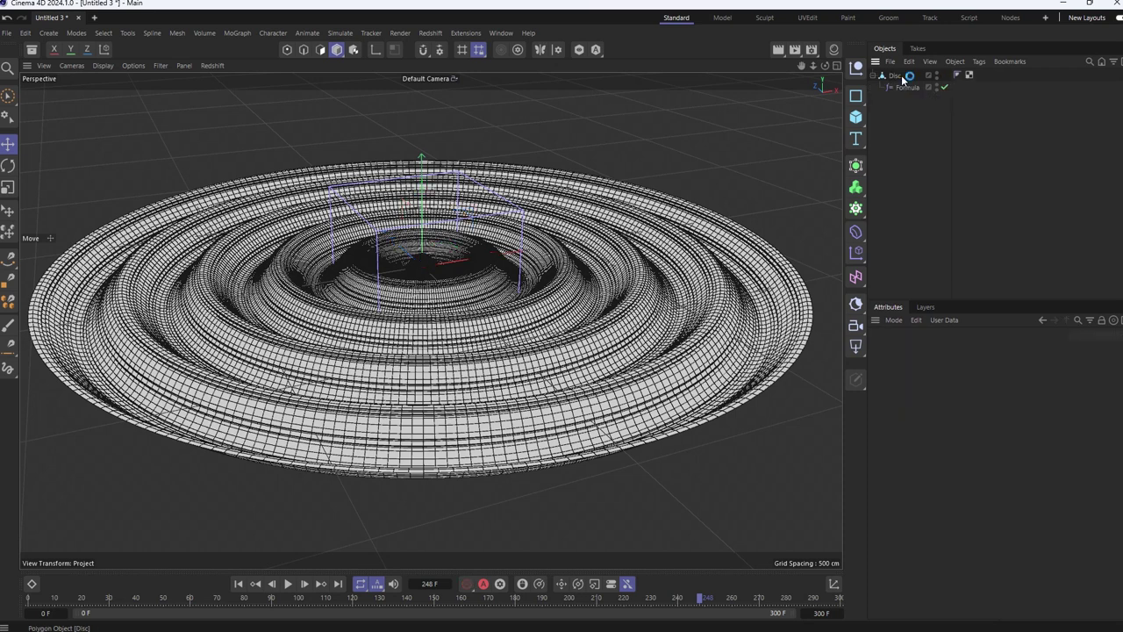
pyautogui.press('Delete')
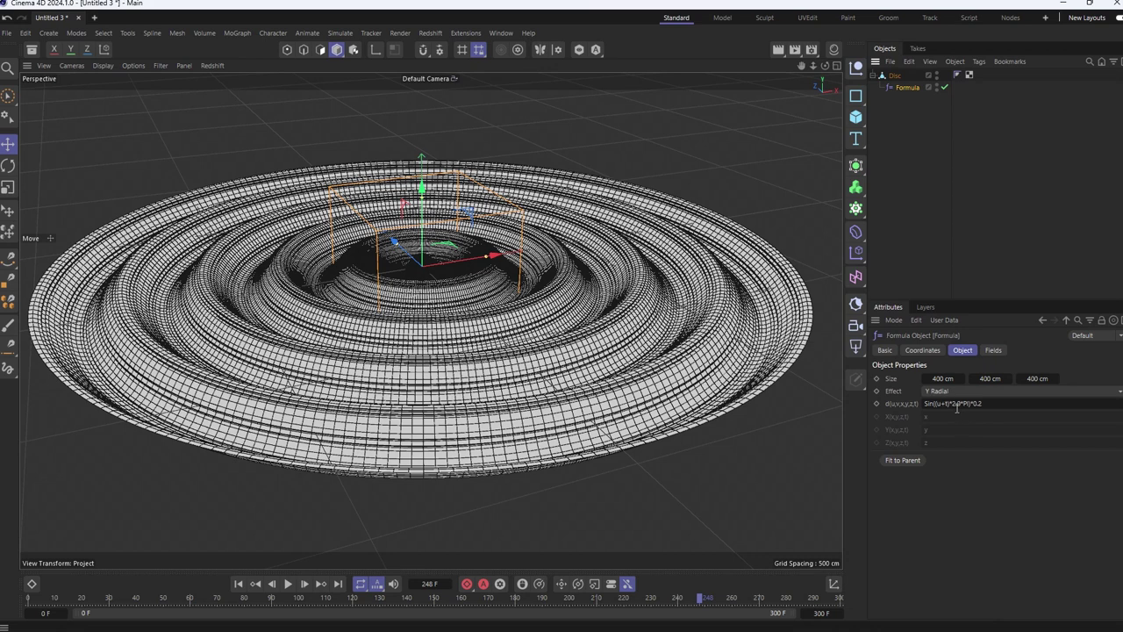
pyautogui.click(957, 406)
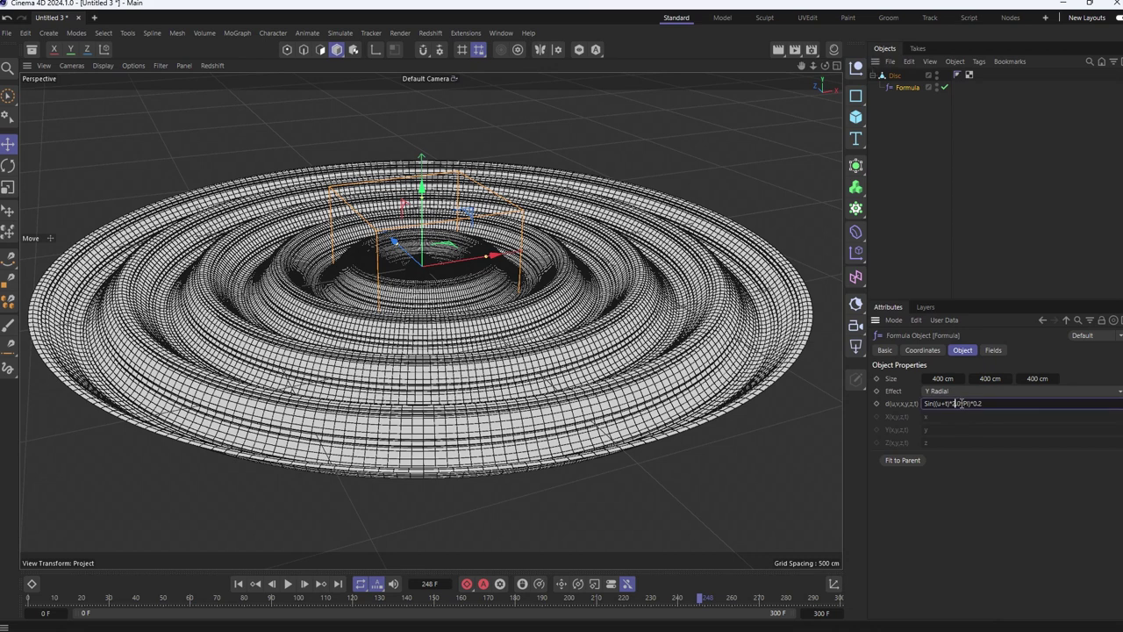
pyautogui.moveTo(961, 404); pyautogui.dragTo(952, 404)
pyautogui.doubleClick(958, 413)
pyautogui.press('Return')
# Play the new ripple and scroll the NoSleepCreative Formulas page down to the Formula Library
pyautogui.click(285, 590)
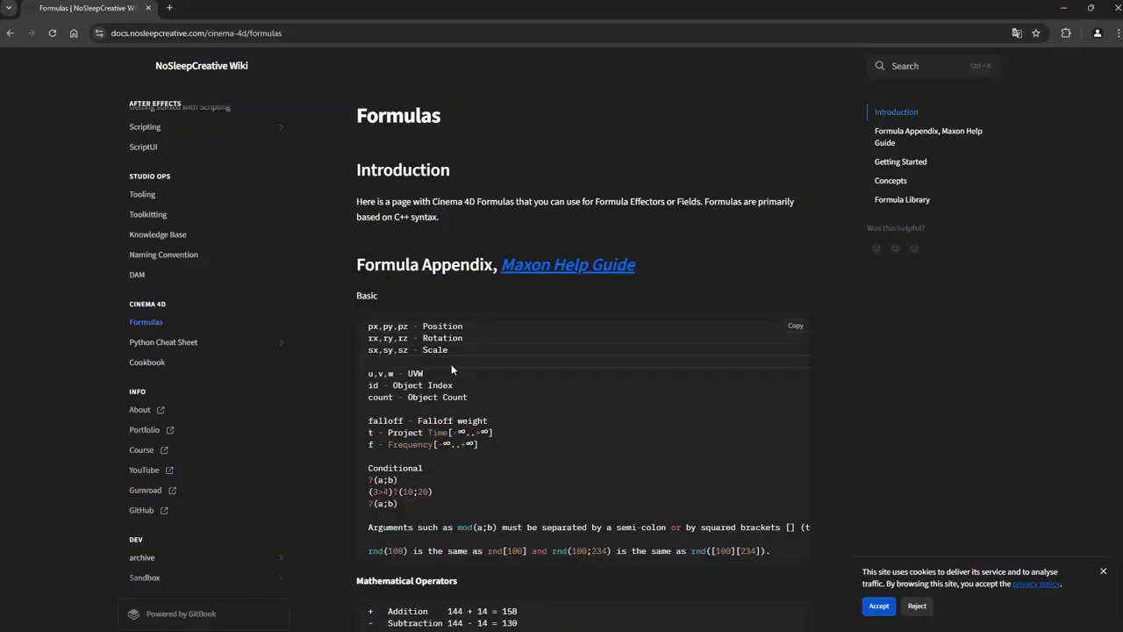
pyautogui.scroll(-2, 451, 364)
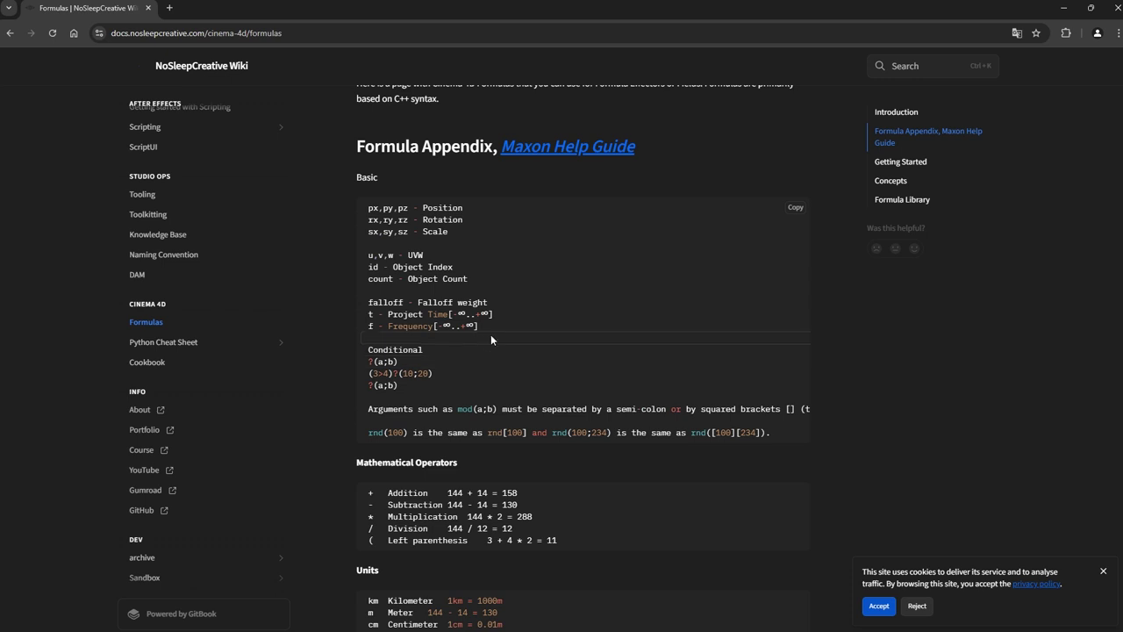
pyautogui.scroll(-1, 490, 330)
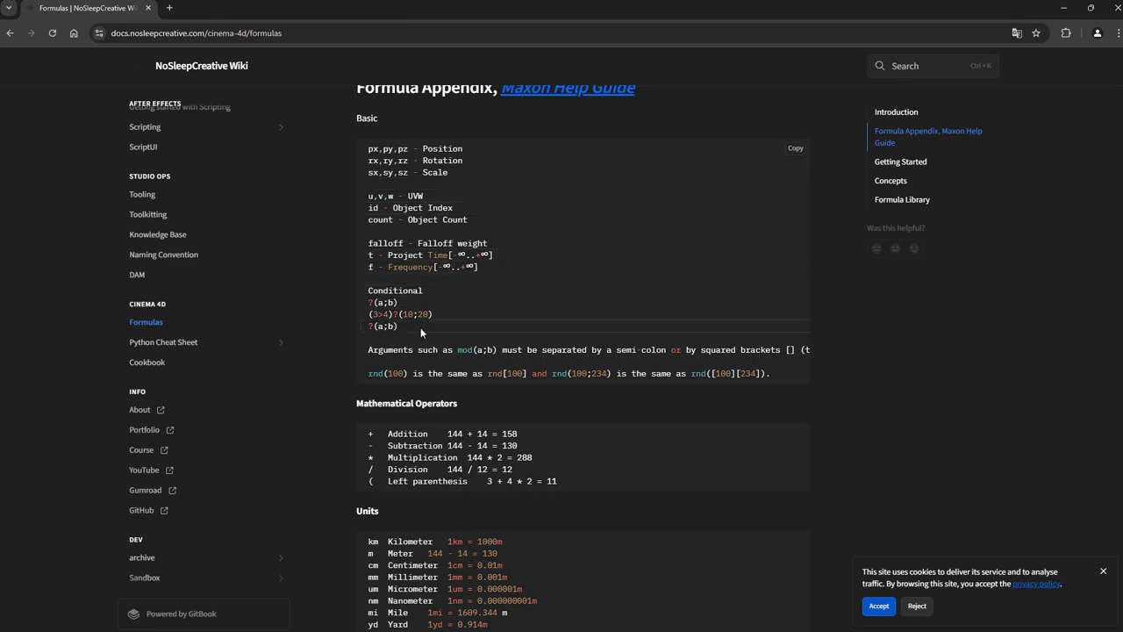
pyautogui.scroll(-2, 342, 377)
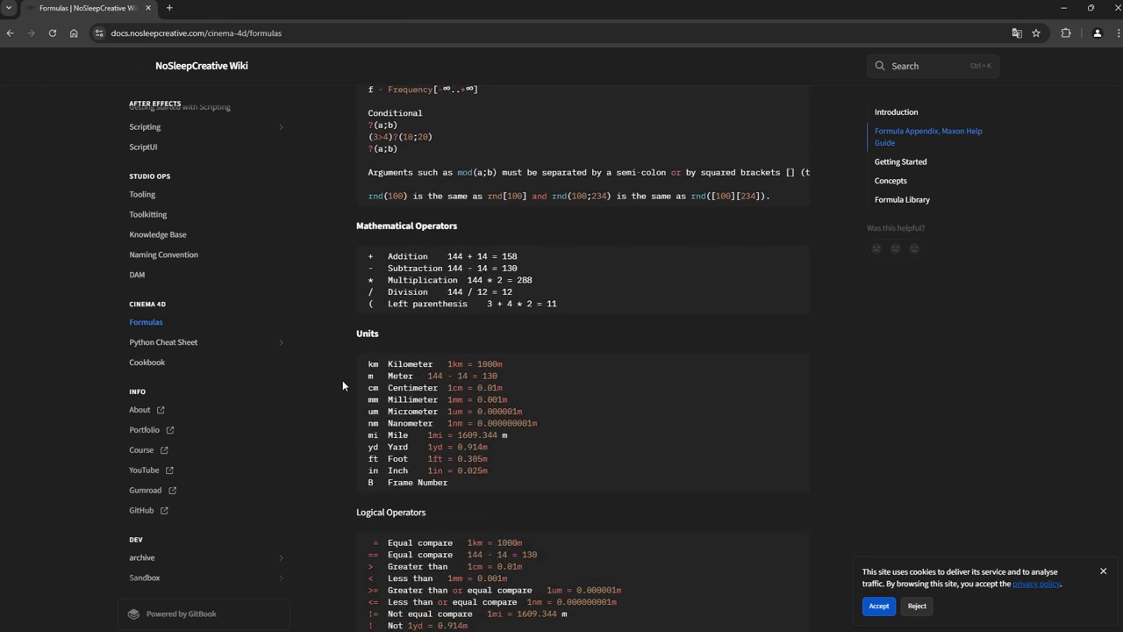
pyautogui.scroll(-1, 502, 424)
pyautogui.scroll(-2, 594, 394)
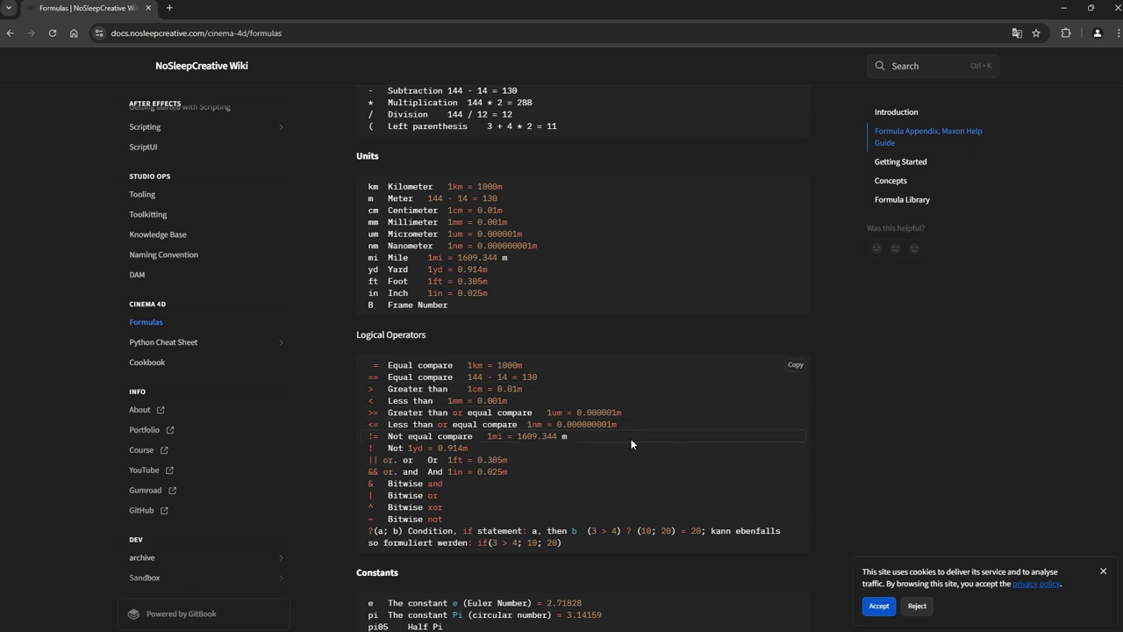
pyautogui.scroll(-1, 745, 429)
pyautogui.scroll(-2, 724, 435)
pyautogui.scroll(-2, 718, 437)
pyautogui.scroll(-2, 706, 441)
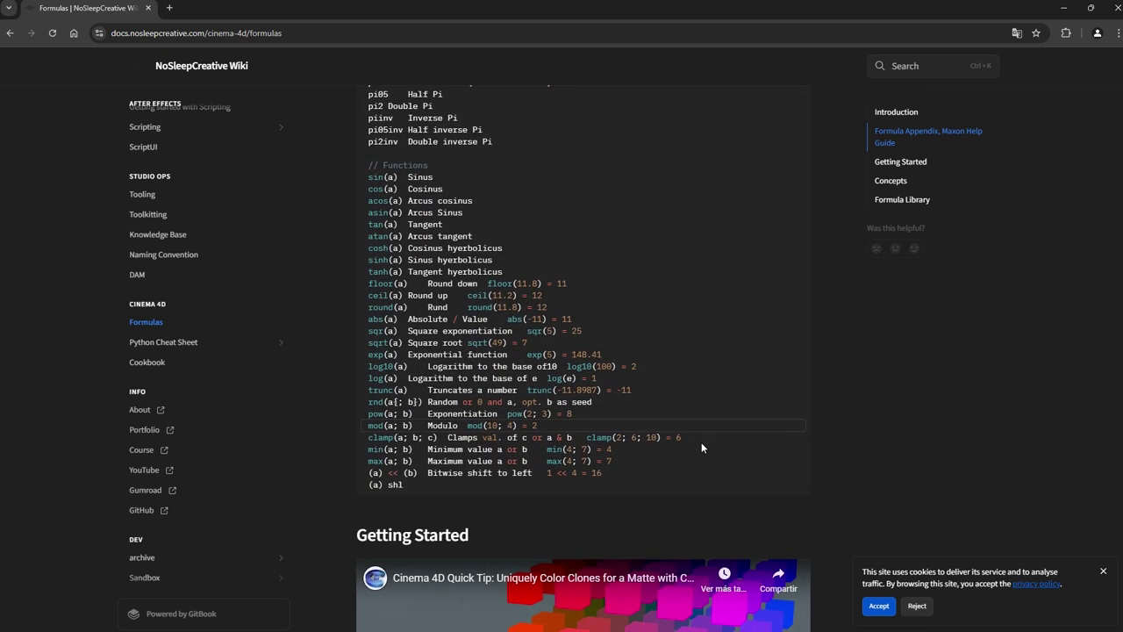
pyautogui.scroll(-2, 709, 395)
pyautogui.scroll(-2, 720, 367)
pyautogui.scroll(-2, 720, 395)
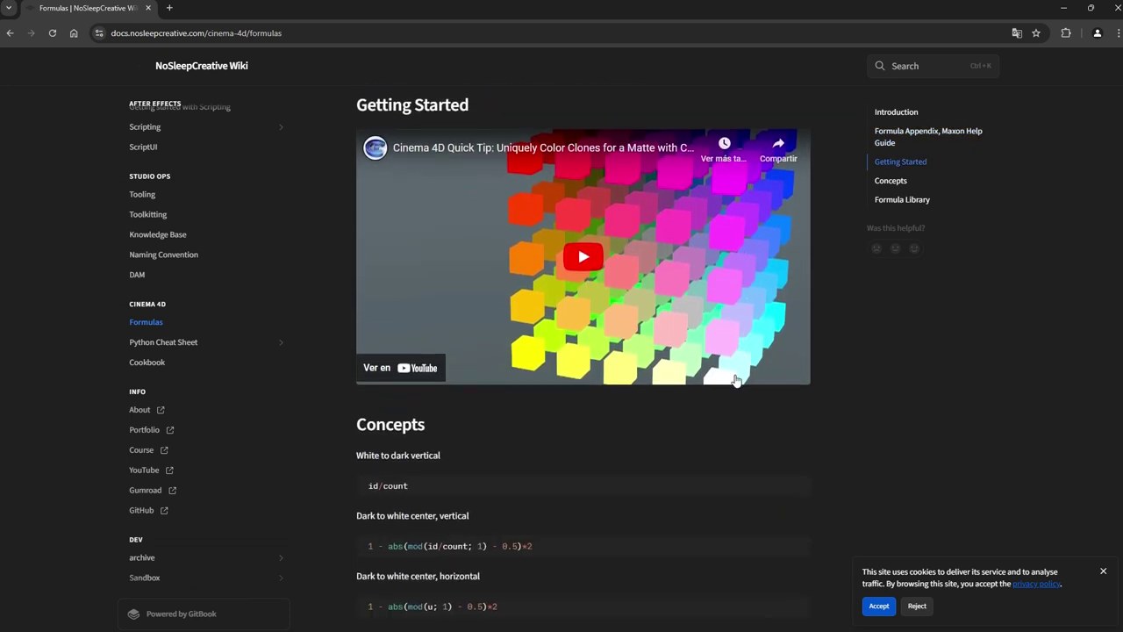
pyautogui.scroll(-1, 721, 415)
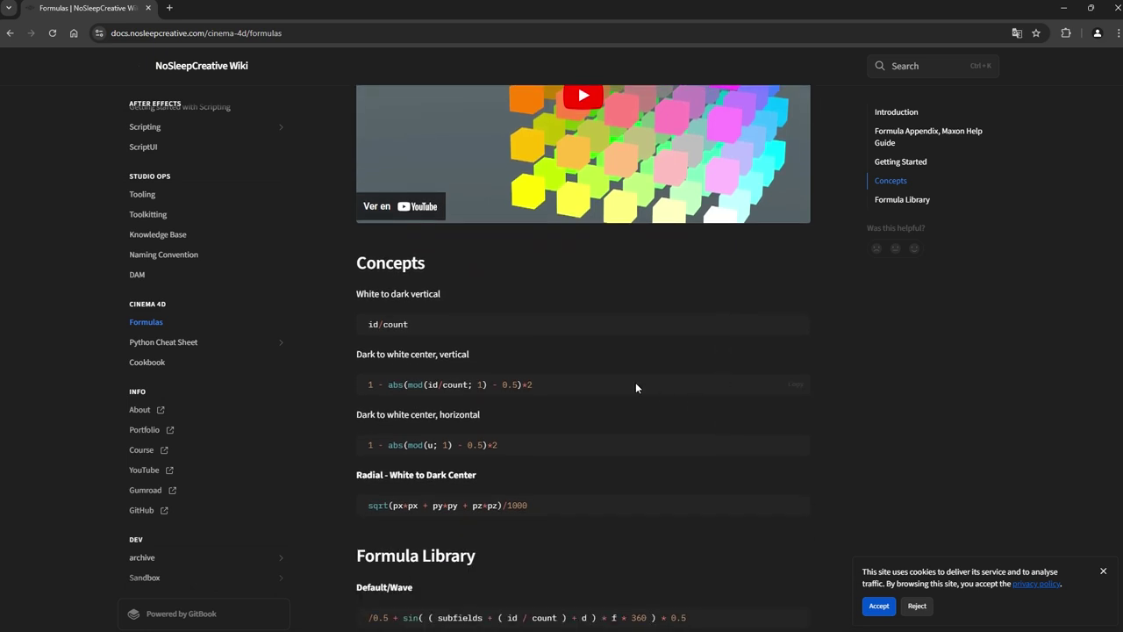
pyautogui.scroll(-1, 703, 457)
pyautogui.scroll(-2, 703, 461)
pyautogui.scroll(-1, 703, 461)
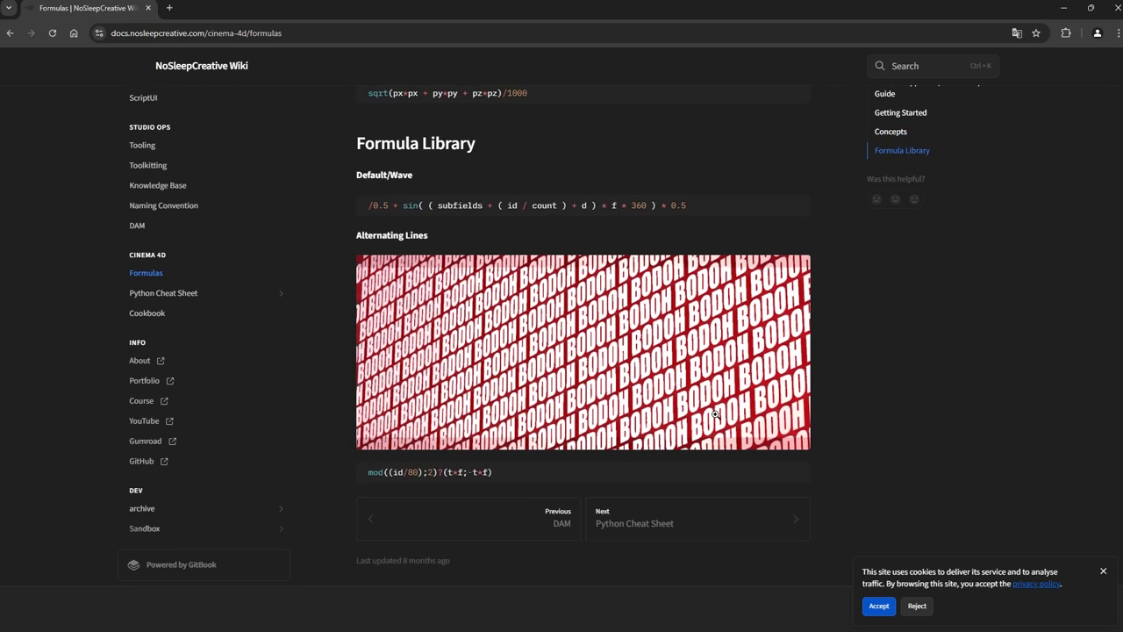
pyautogui.moveTo(582, 472)
pyautogui.click(315, 33)
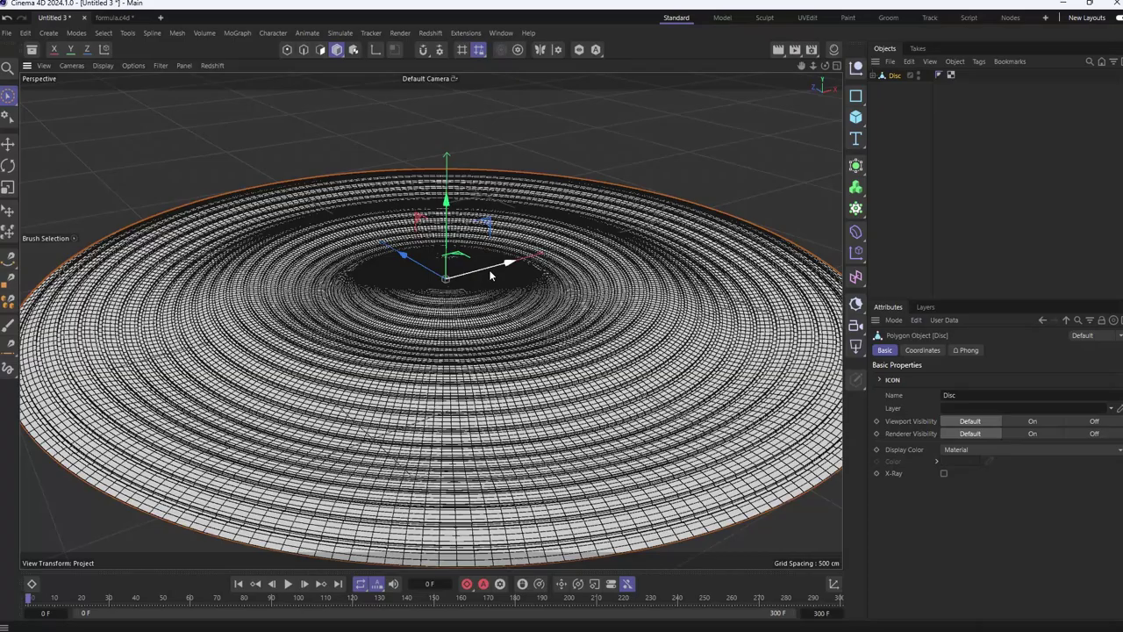
# Add a Sphere with 50 segments
pyautogui.click(855, 117)
pyautogui.click(979, 181)
pyautogui.scroll(10, 446, 294)
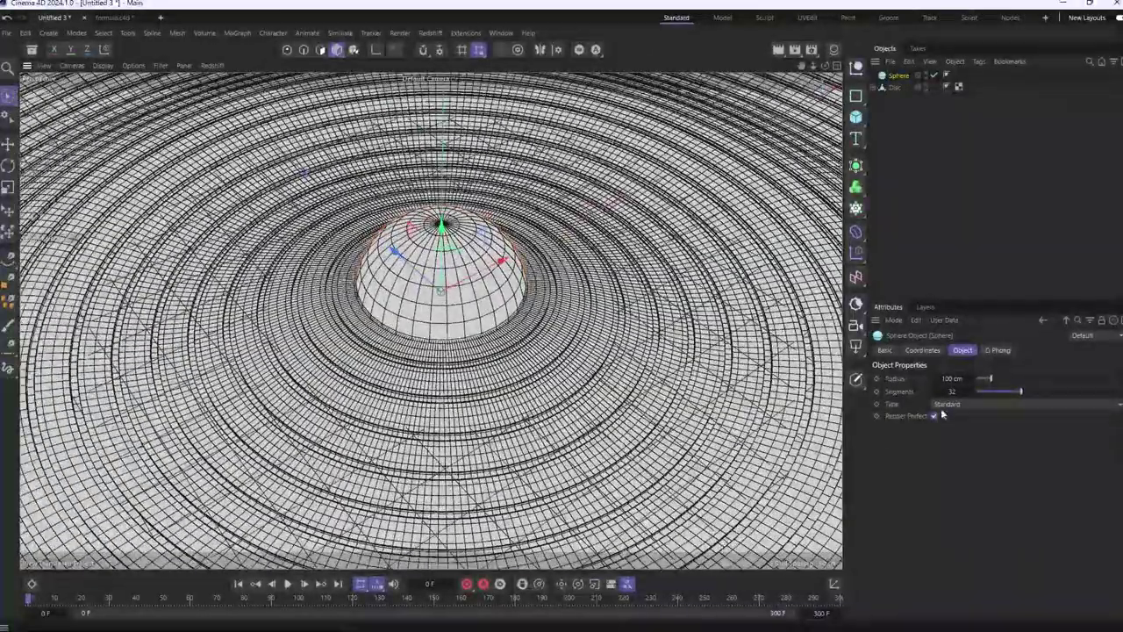
pyautogui.click(952, 391)
pyautogui.write('50')
pyautogui.press('Return')
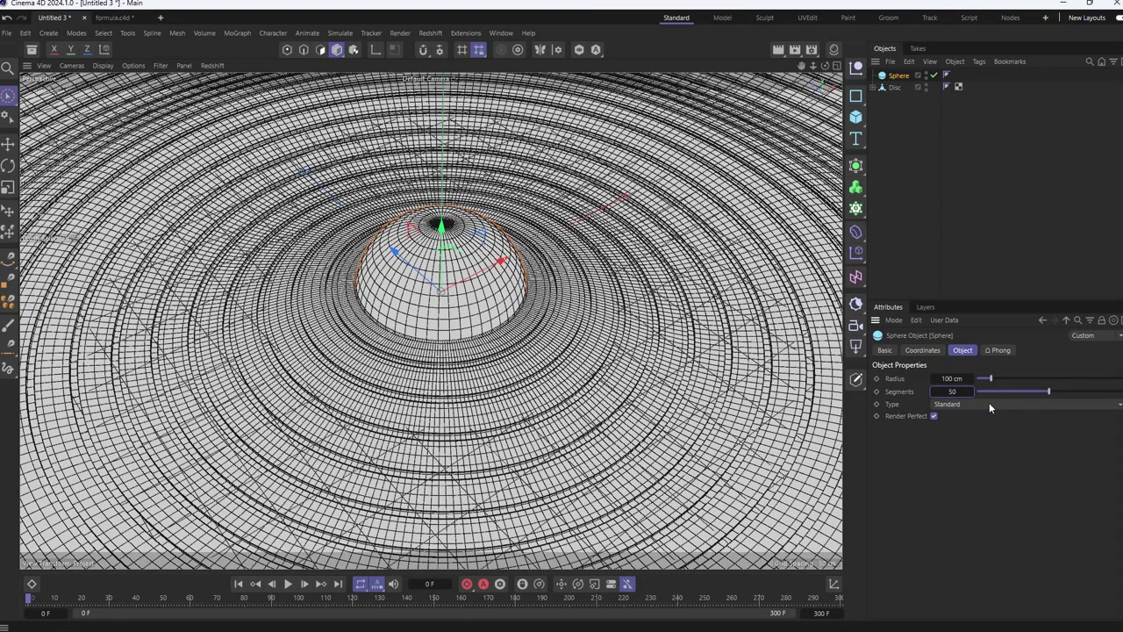
# Adjust the sphere's radius to 13 cm so it fills the disc's central hollow
pyautogui.moveTo(952, 378); pyautogui.dragTo(934, 378)
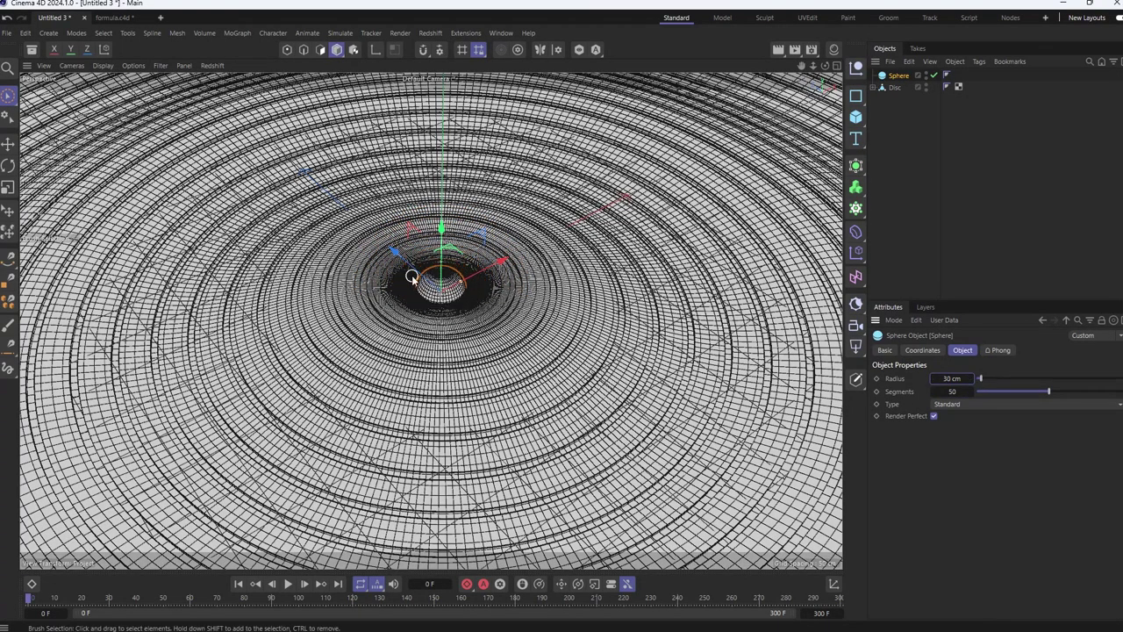
pyautogui.scroll(2, 414, 271)
pyautogui.scroll(2, 439, 333)
pyautogui.scroll(2, 457, 373)
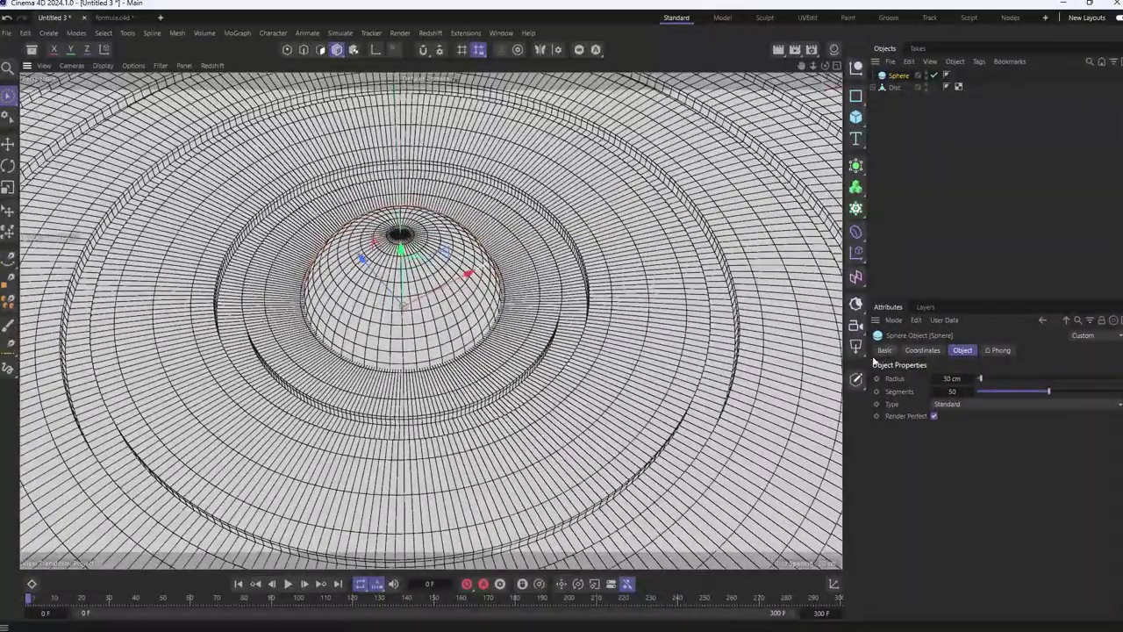
pyautogui.moveTo(952, 378)
pyautogui.mouseDown()
pyautogui.moveTo(932, 378)
pyautogui.moveTo(943, 379)
pyautogui.mouseUp()
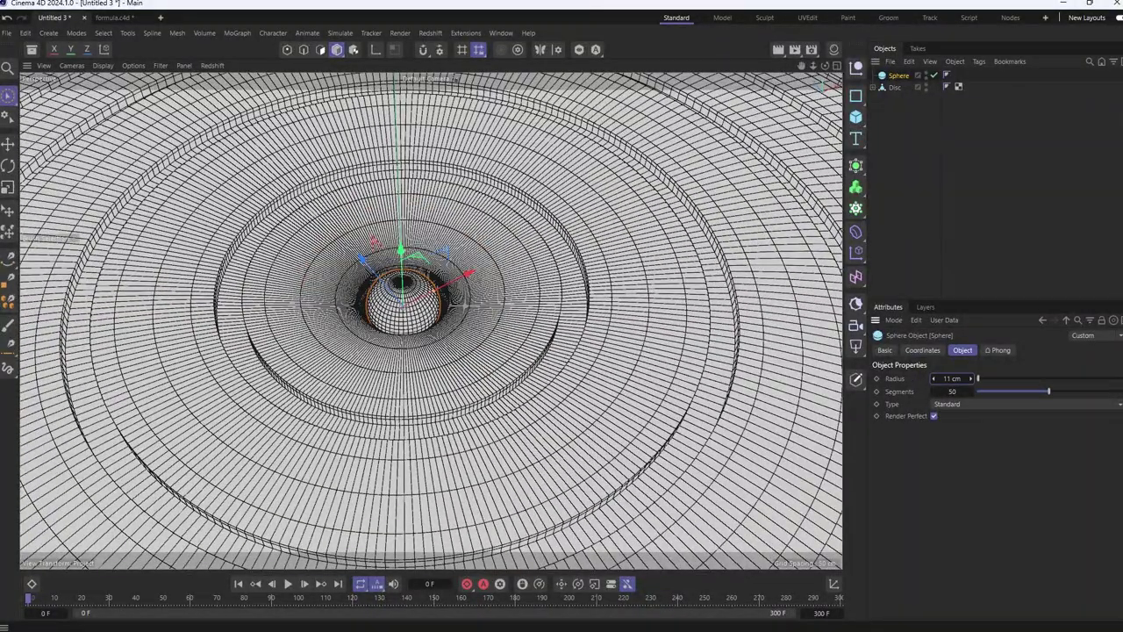
pyautogui.scroll(2, 527, 369)
pyautogui.scroll(2, 421, 333)
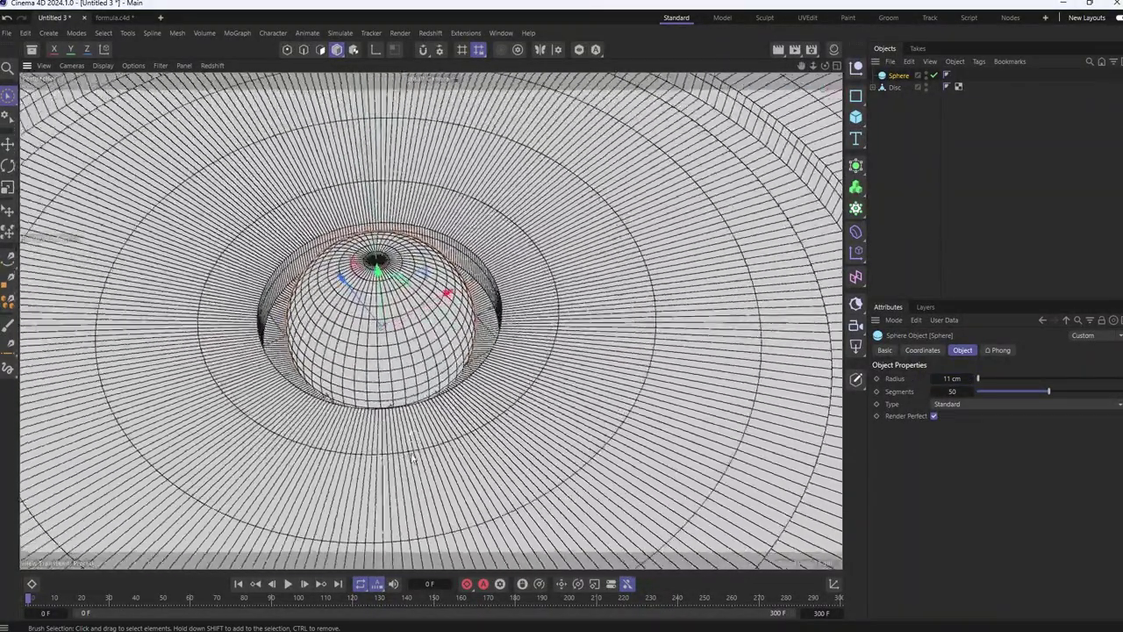
pyautogui.moveTo(952, 378); pyautogui.dragTo(945, 378)
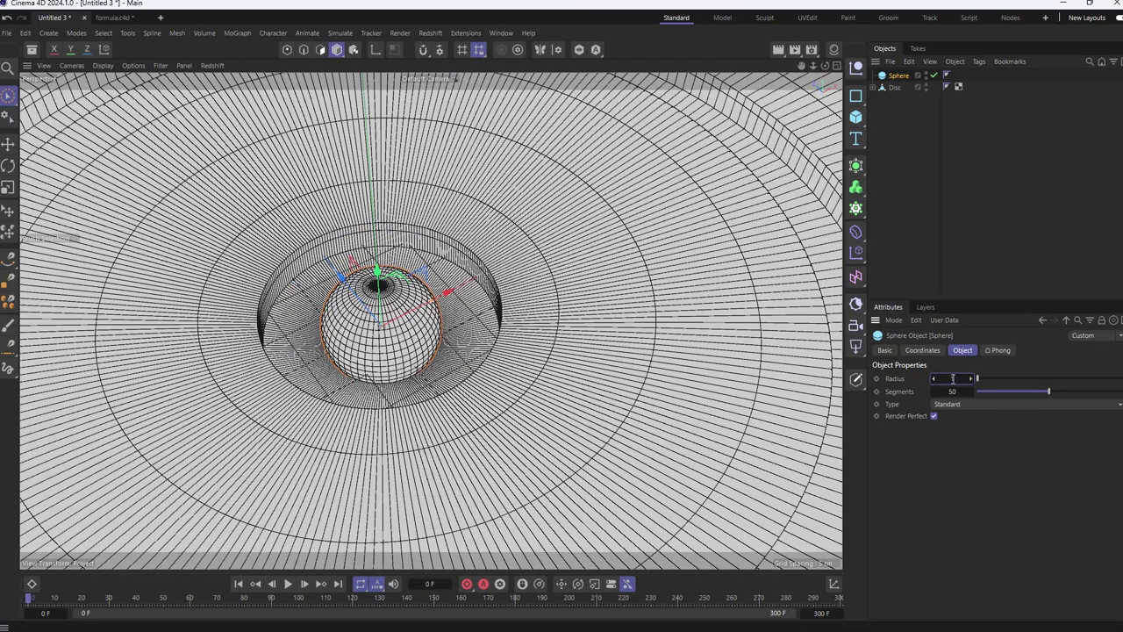
pyautogui.moveTo(948, 378); pyautogui.dragTo(952, 378)
pyautogui.scroll(-3, 474, 377)
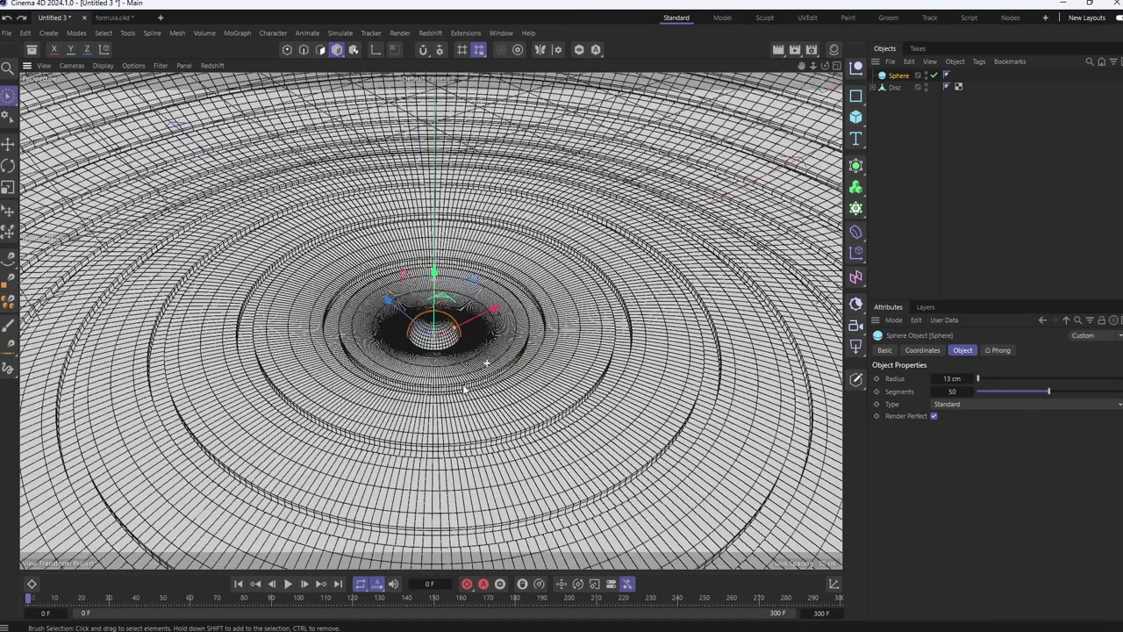
pyautogui.scroll(-2, 451, 401)
pyautogui.scroll(3, 443, 395)
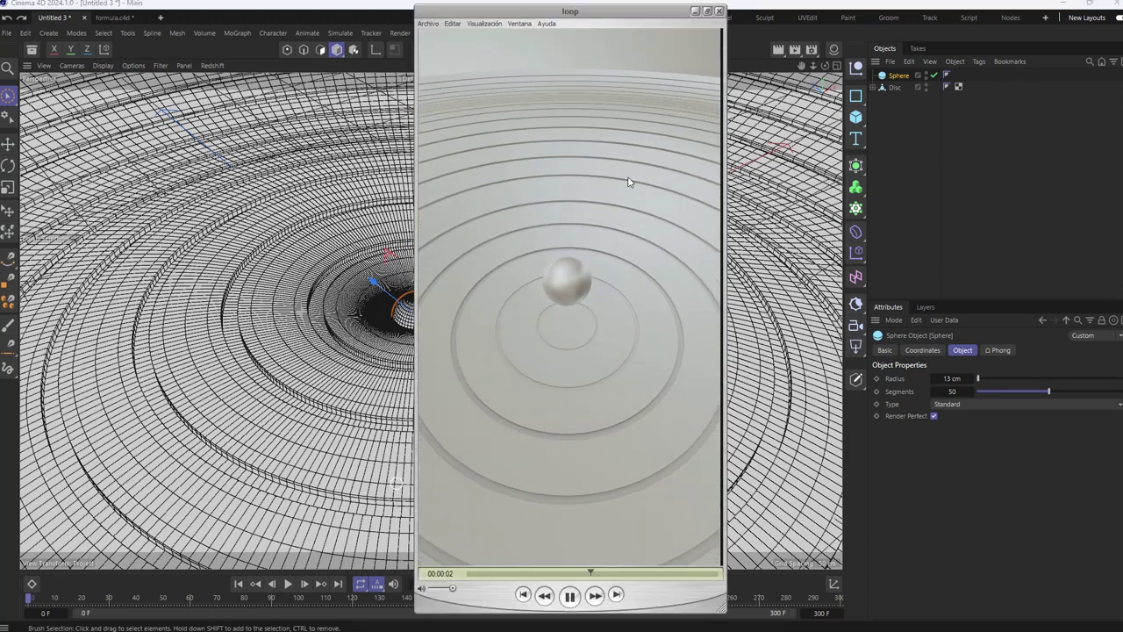
pyautogui.click(717, 10)
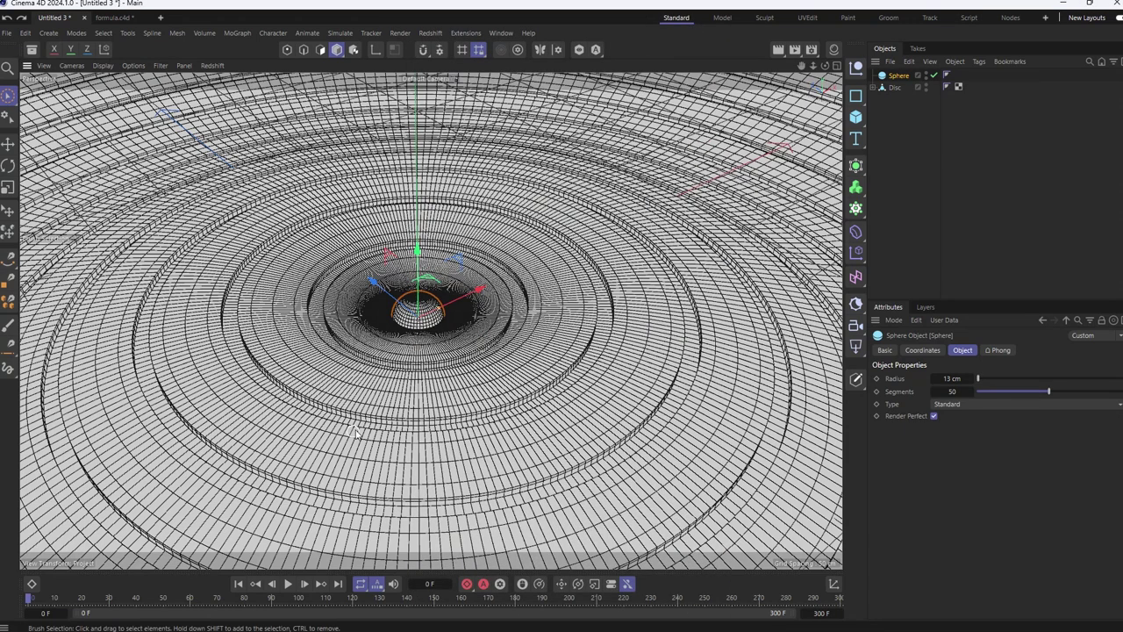
# Hide the Sphere and store the Disc's centre points as a Point Selection tag
pyautogui.click(934, 76)
pyautogui.moveTo(416, 354)
pyautogui.keyDown('alt'); pyautogui.mouseDown()
pyautogui.moveTo(547, 338)
pyautogui.moveTo(579, 411)
pyautogui.moveTo(561, 369)
pyautogui.mouseUp(); pyautogui.keyUp('alt')
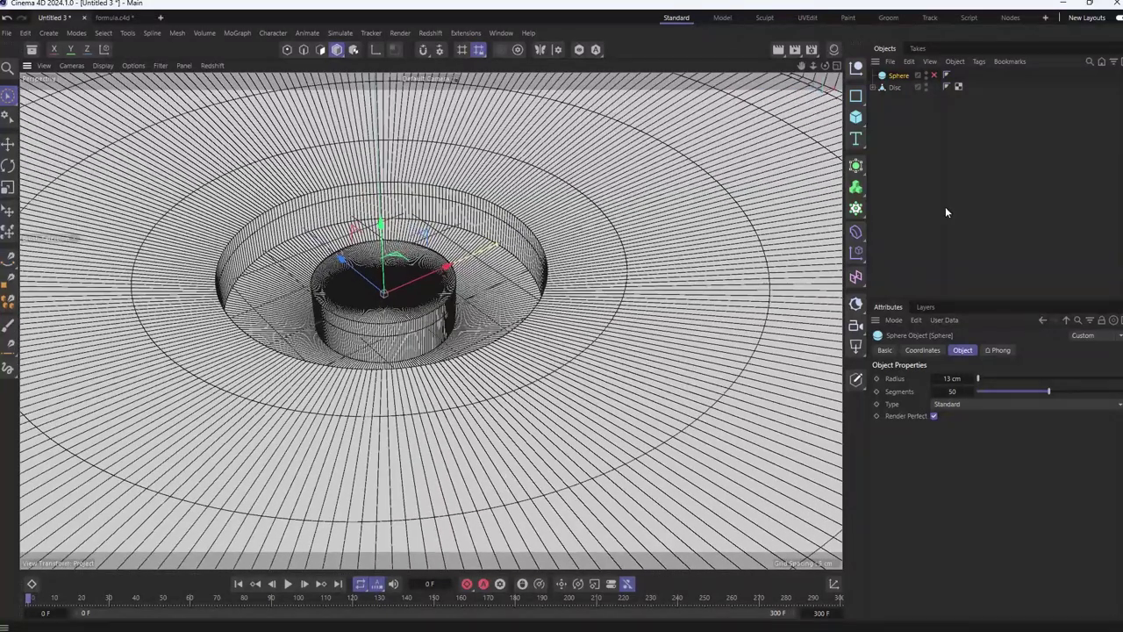
pyautogui.click(894, 88)
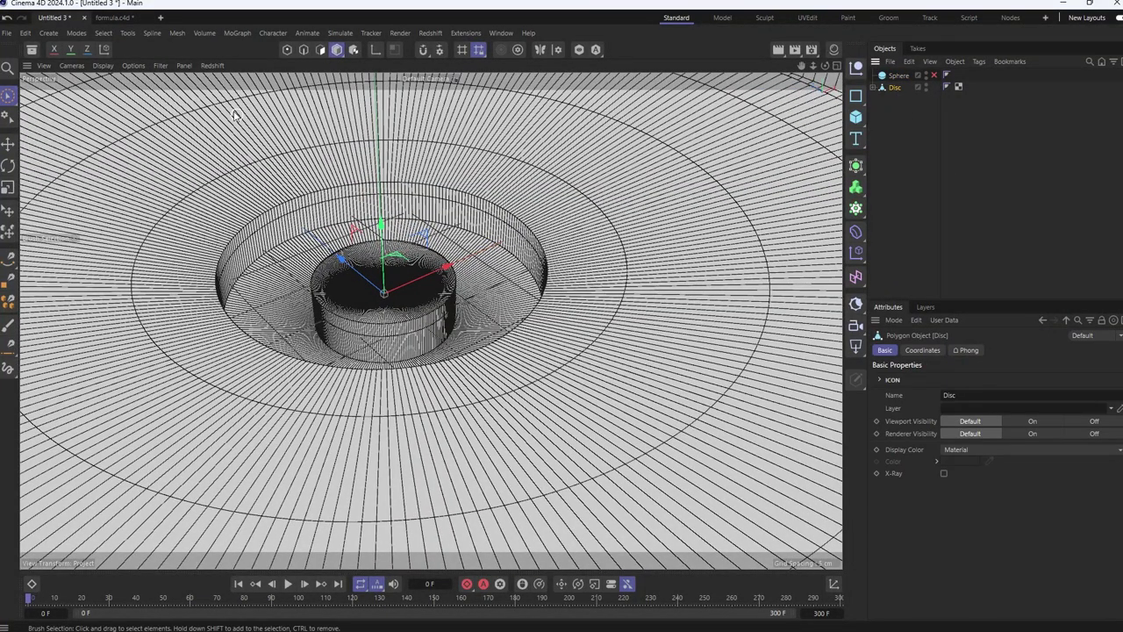
pyautogui.click(286, 50)
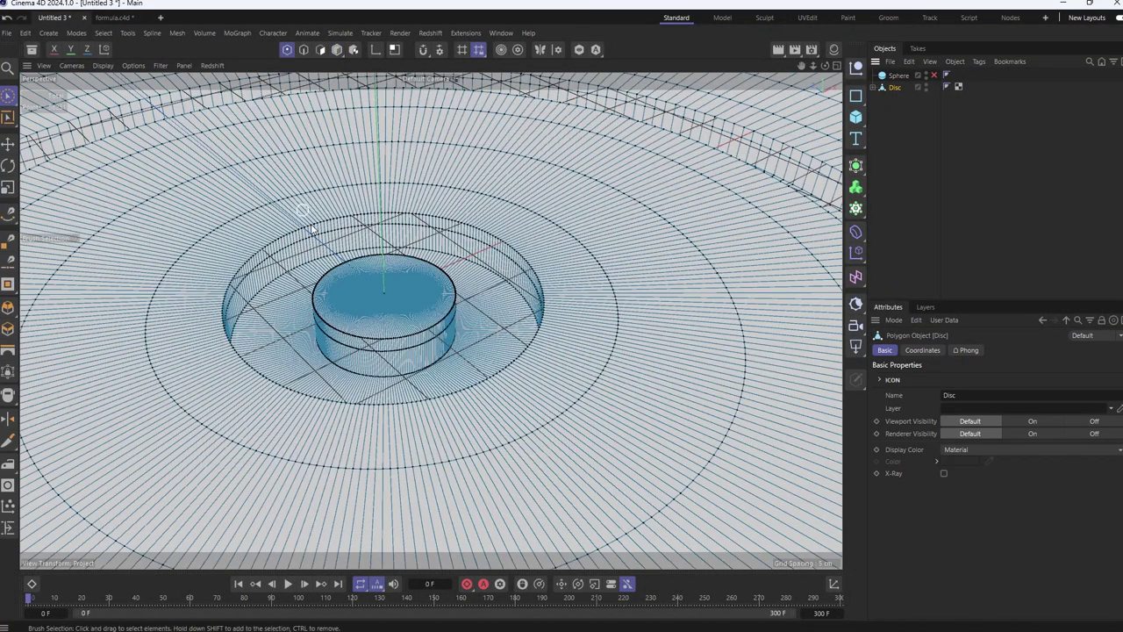
pyautogui.click(384, 293)
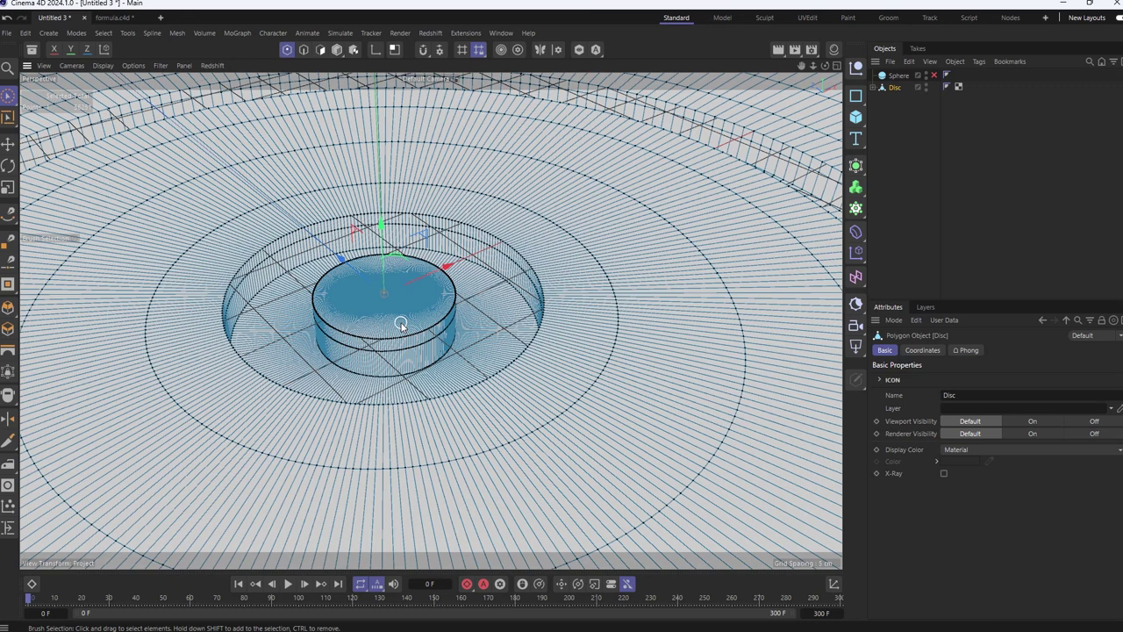
pyautogui.click(103, 33)
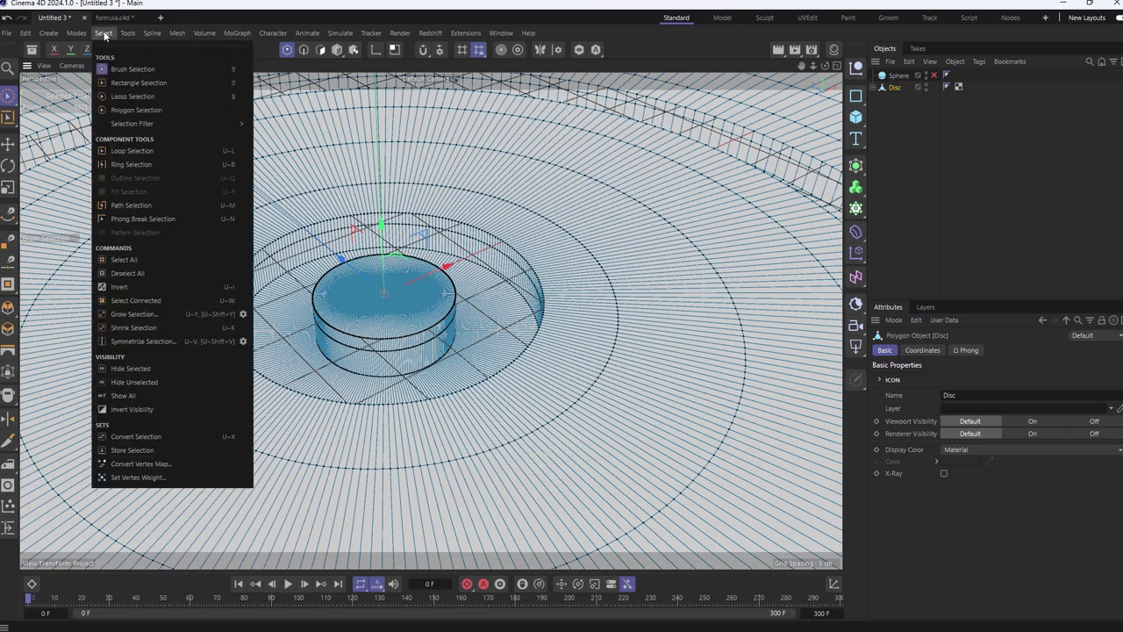
pyautogui.click(142, 452)
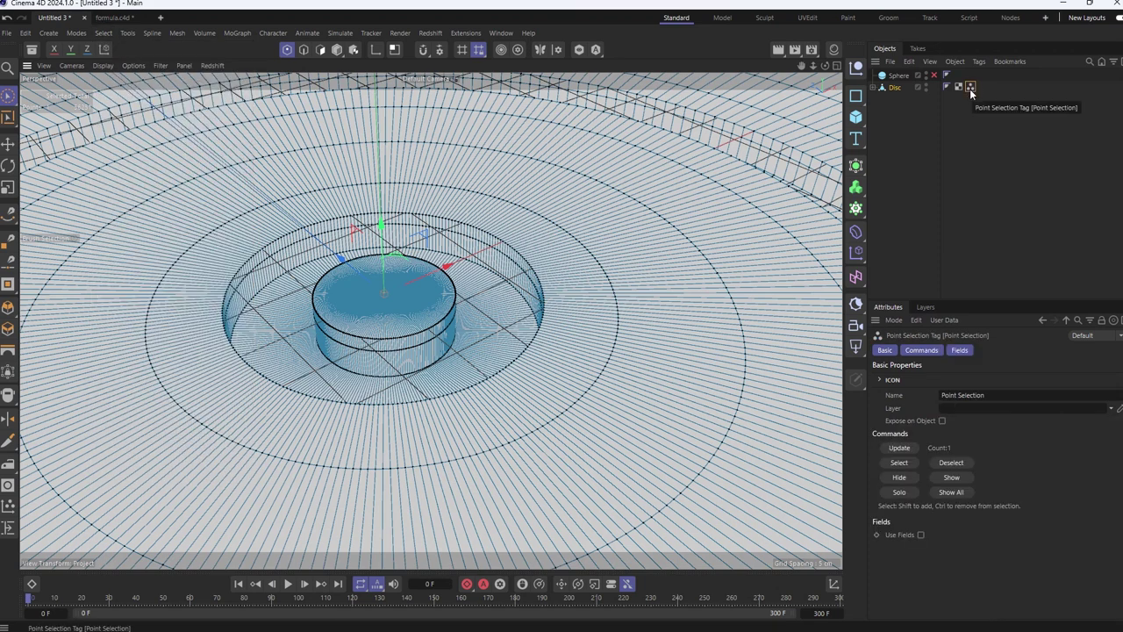
pyautogui.press('Return')
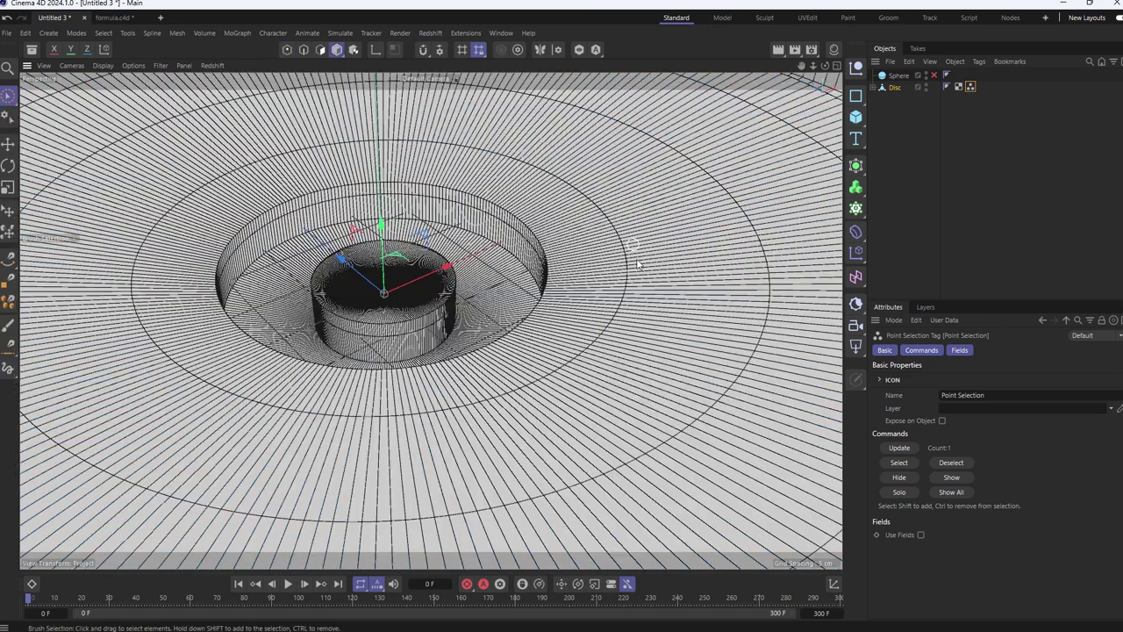
# Unhide the Sphere, add a MoGraph Cloner and parent the Sphere under it
pyautogui.click(934, 76)
pyautogui.click(899, 75)
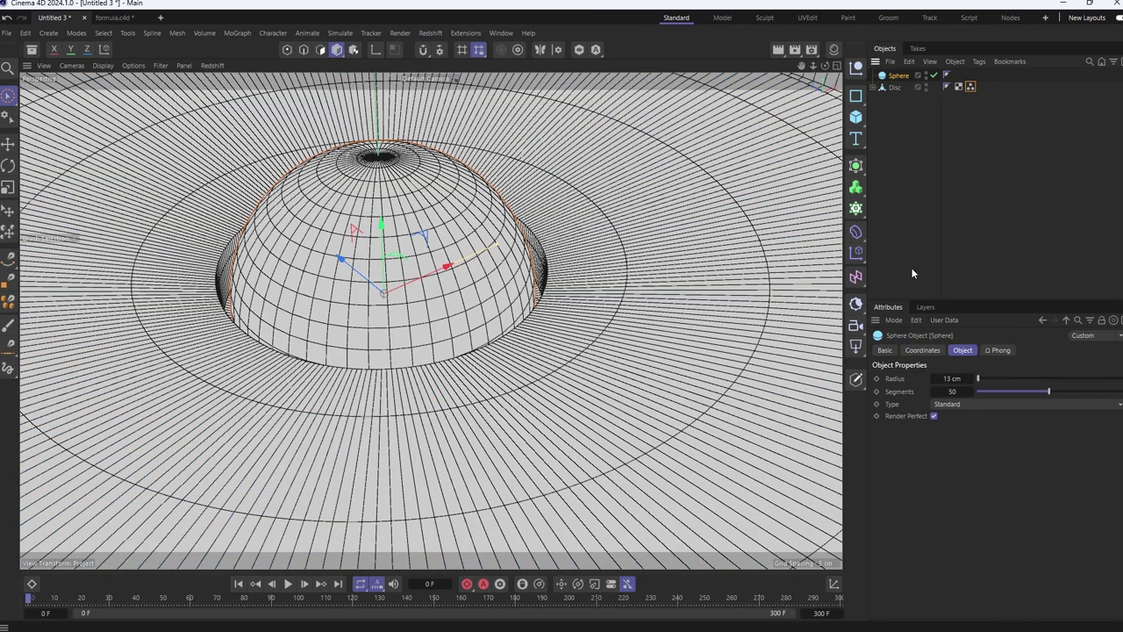
pyautogui.click(856, 208)
pyautogui.click(901, 225)
pyautogui.moveTo(900, 90); pyautogui.dragTo(904, 79)
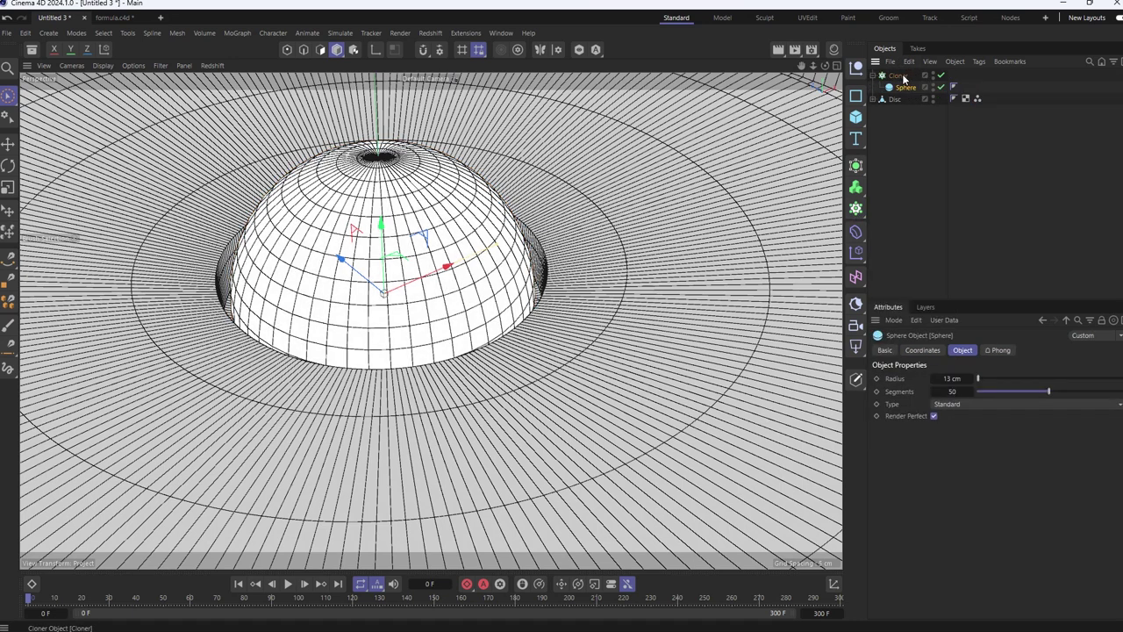
# Switch the Cloner's mode from Grid to Object
pyautogui.click(902, 76)
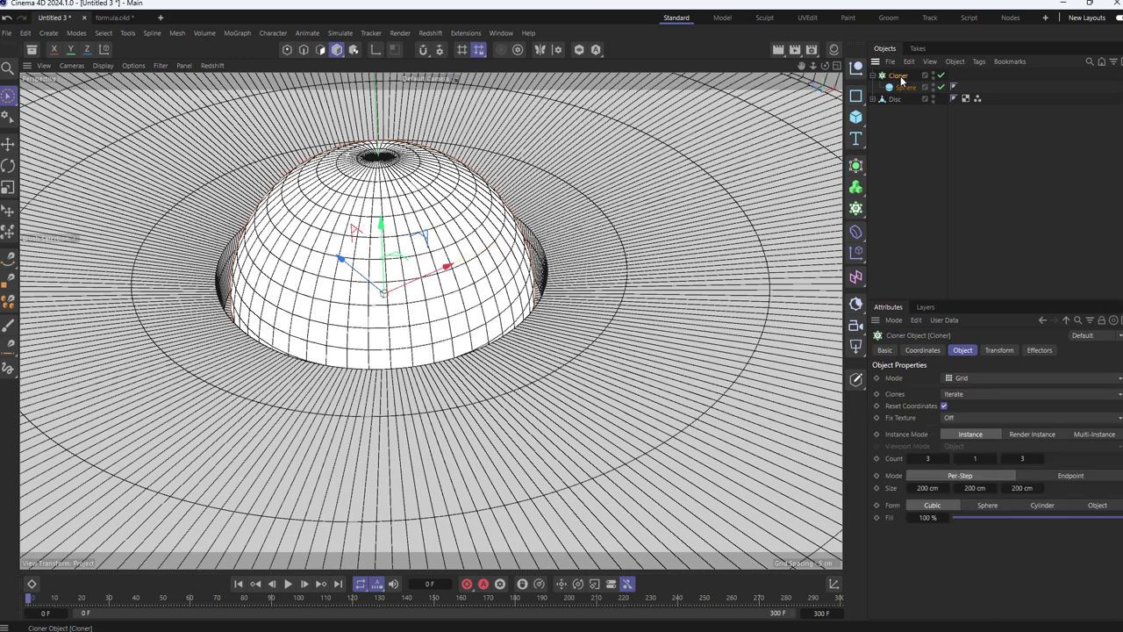
pyautogui.click(872, 75)
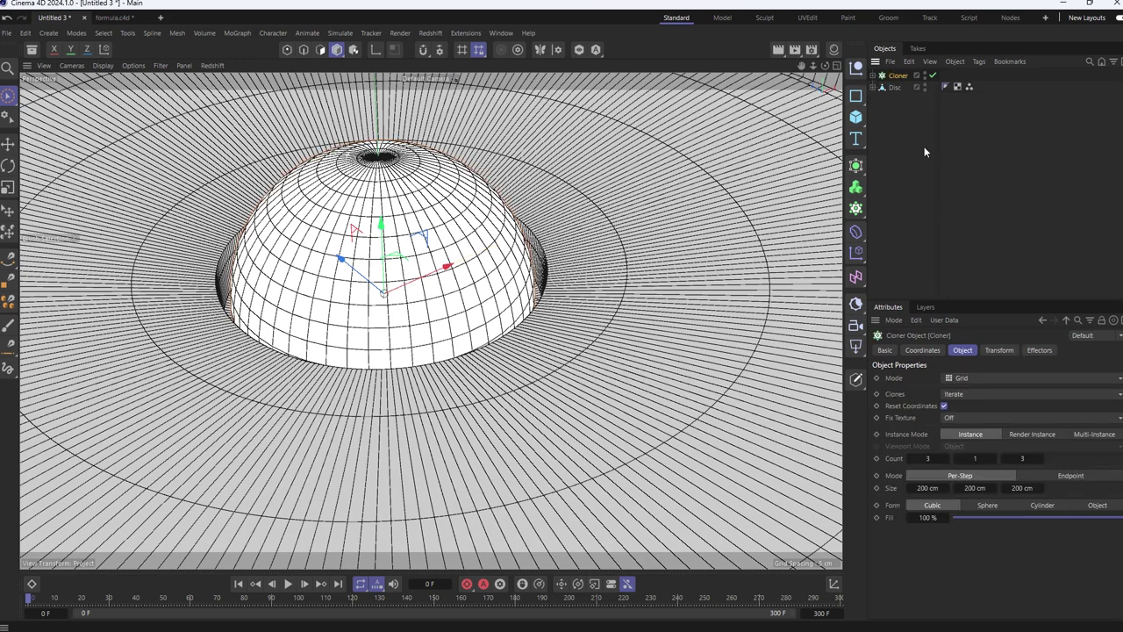
pyautogui.click(965, 380)
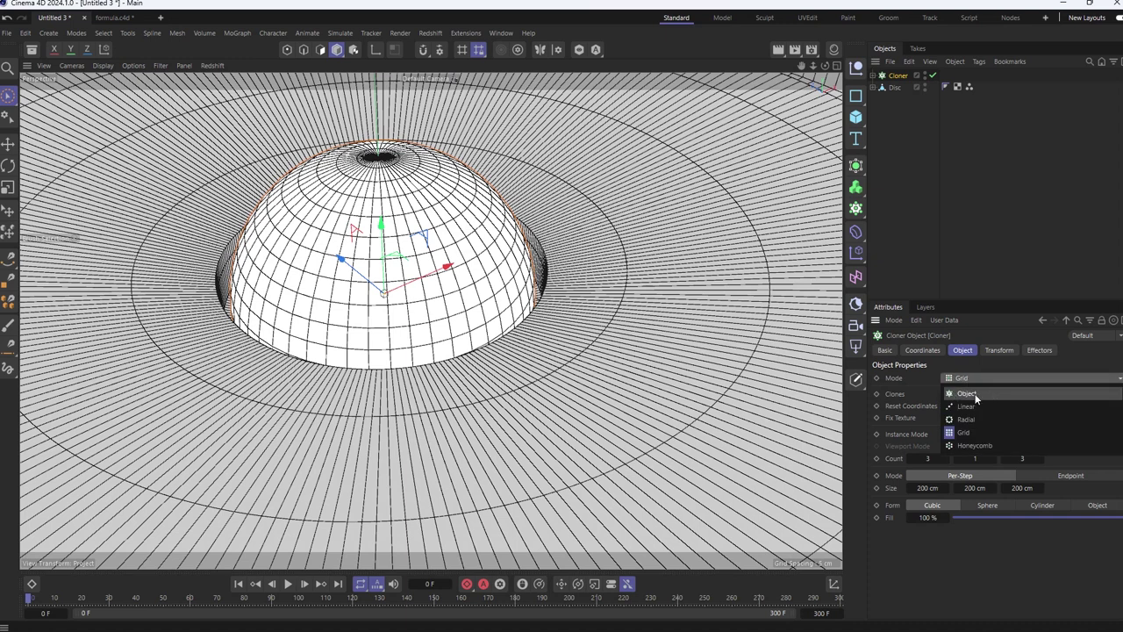
pyautogui.click(966, 394)
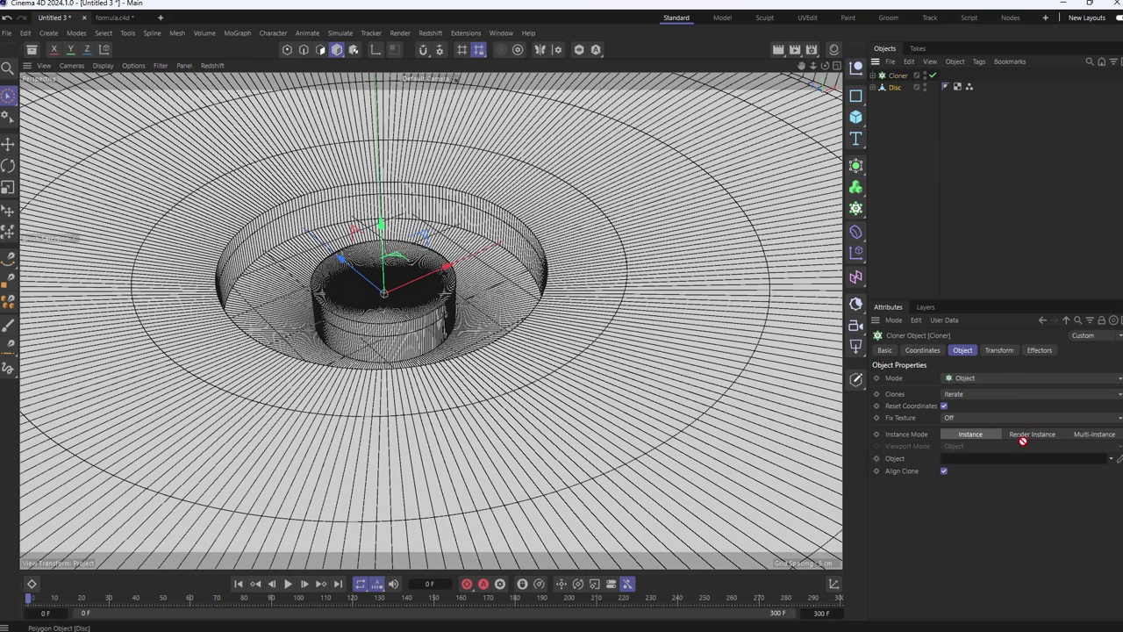
# Set the Disc as the Cloner's object with Vertex distribution
pyautogui.moveTo(896, 89); pyautogui.dragTo(1023, 458)
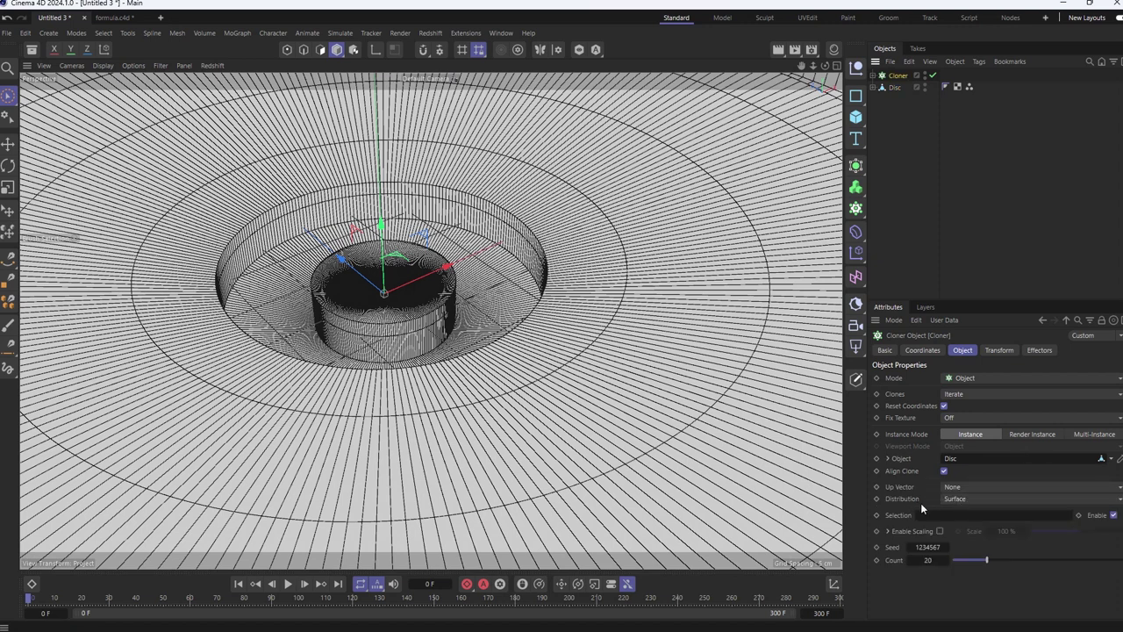
pyautogui.click(971, 504)
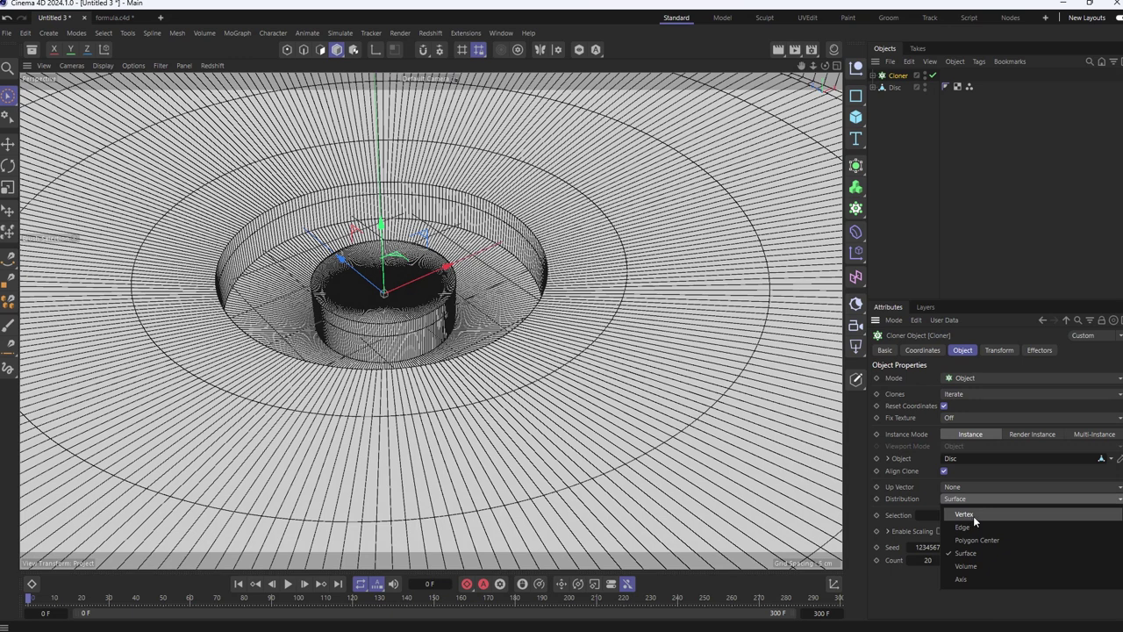
pyautogui.click(973, 515)
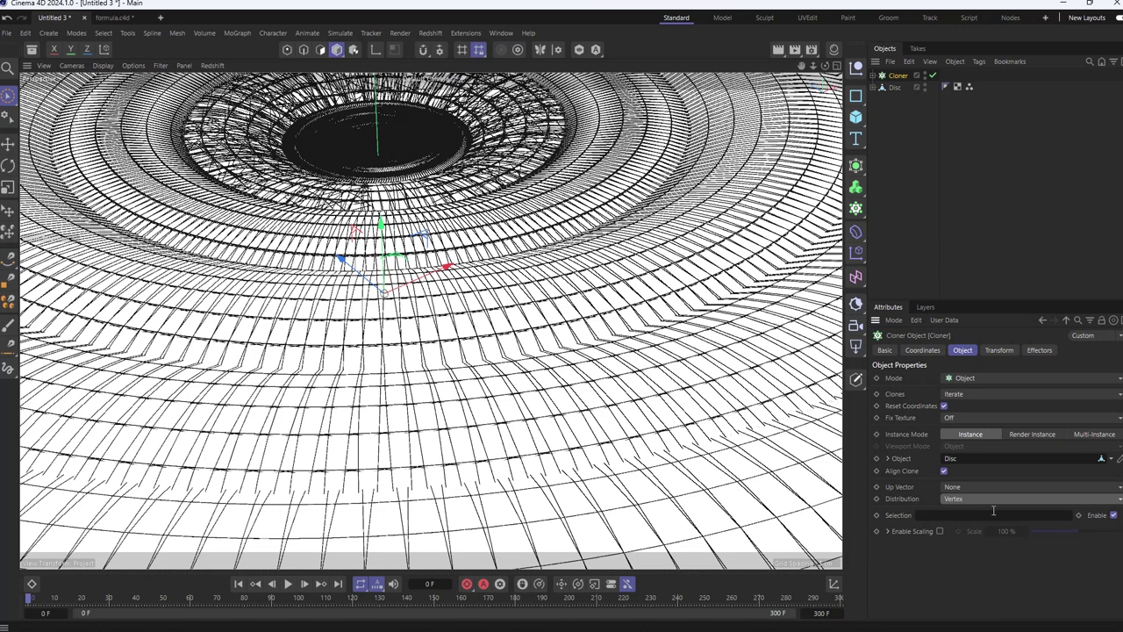
# Put the Disc's Point Selection tag into the Cloner's Selection field
pyautogui.click(969, 86)
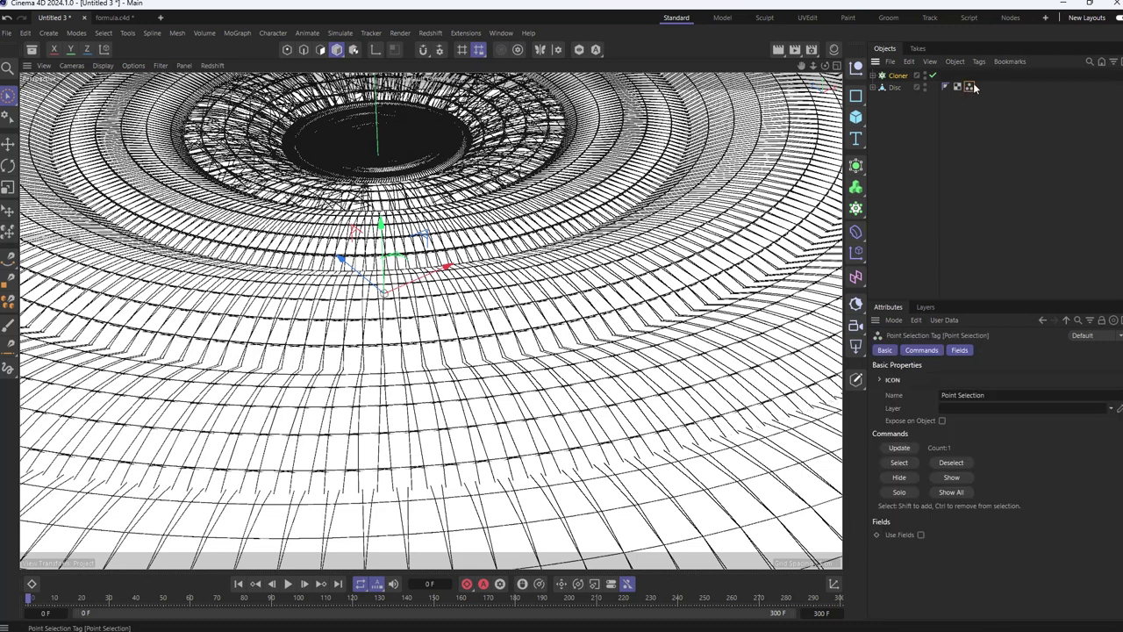
pyautogui.click(963, 76)
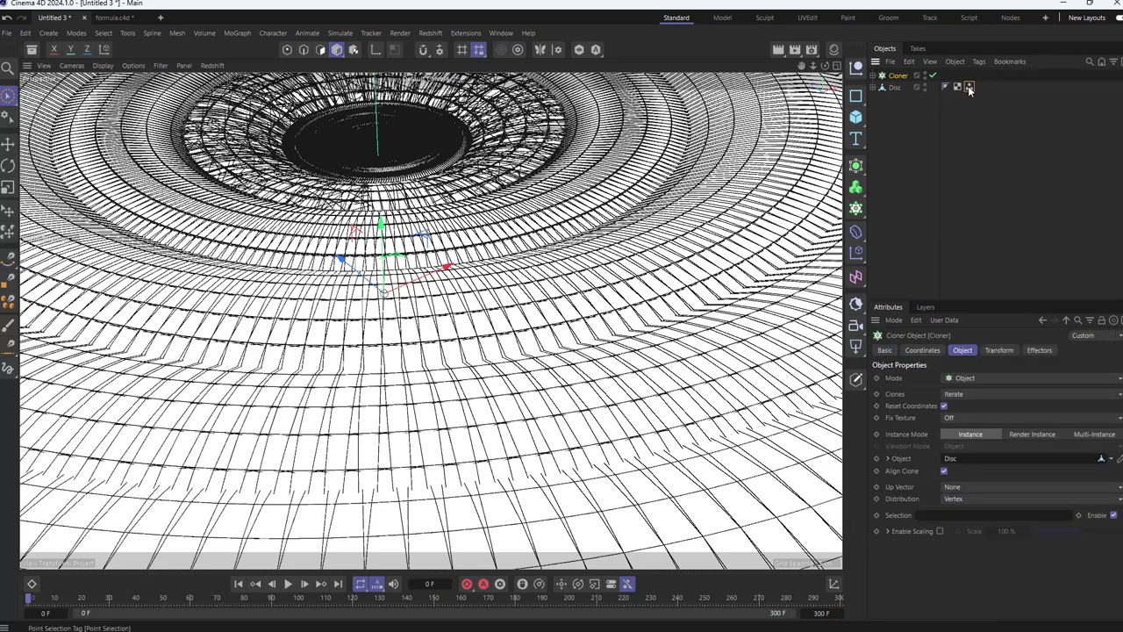
pyautogui.moveTo(969, 86)
pyautogui.mouseDown()
pyautogui.moveTo(1026, 368)
pyautogui.moveTo(960, 518)
pyautogui.mouseUp()
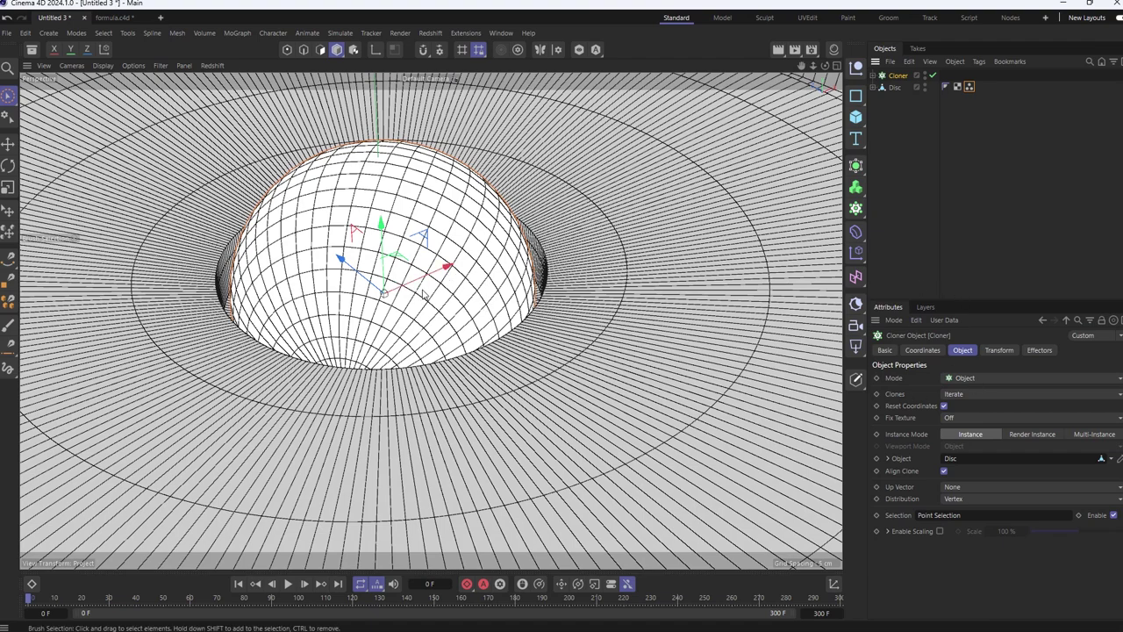
# Set the Cloner's Up Vector to +Y
pyautogui.scroll(-5, 430, 386)
pyautogui.scroll(-1, 428, 383)
pyautogui.scroll(-1, 427, 385)
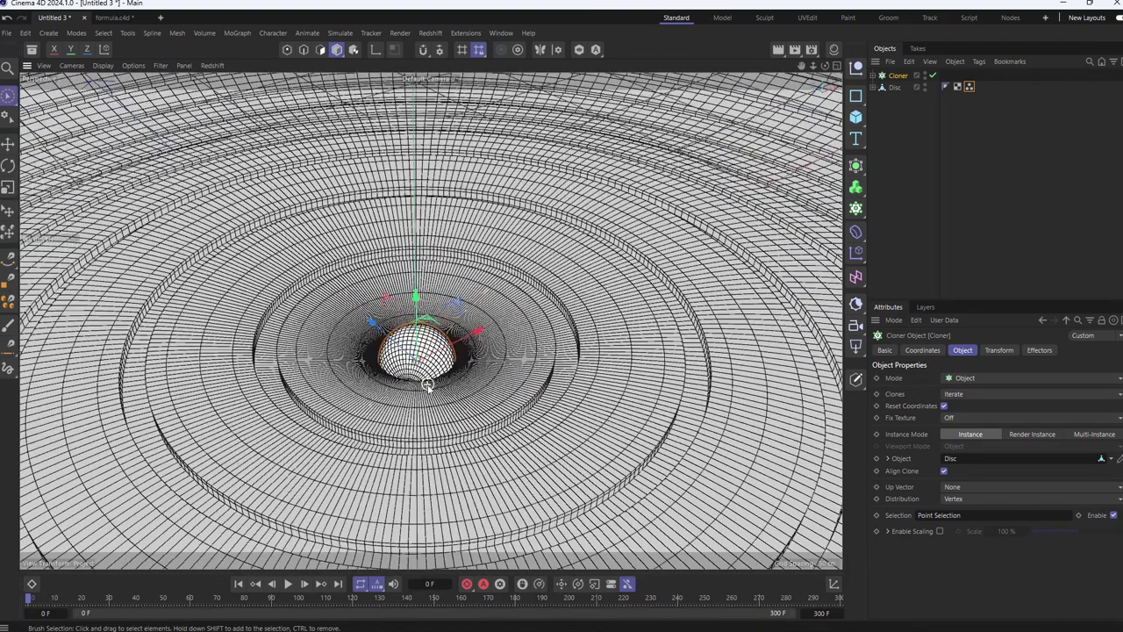
pyautogui.scroll(-1, 426, 385)
pyautogui.scroll(1, 426, 384)
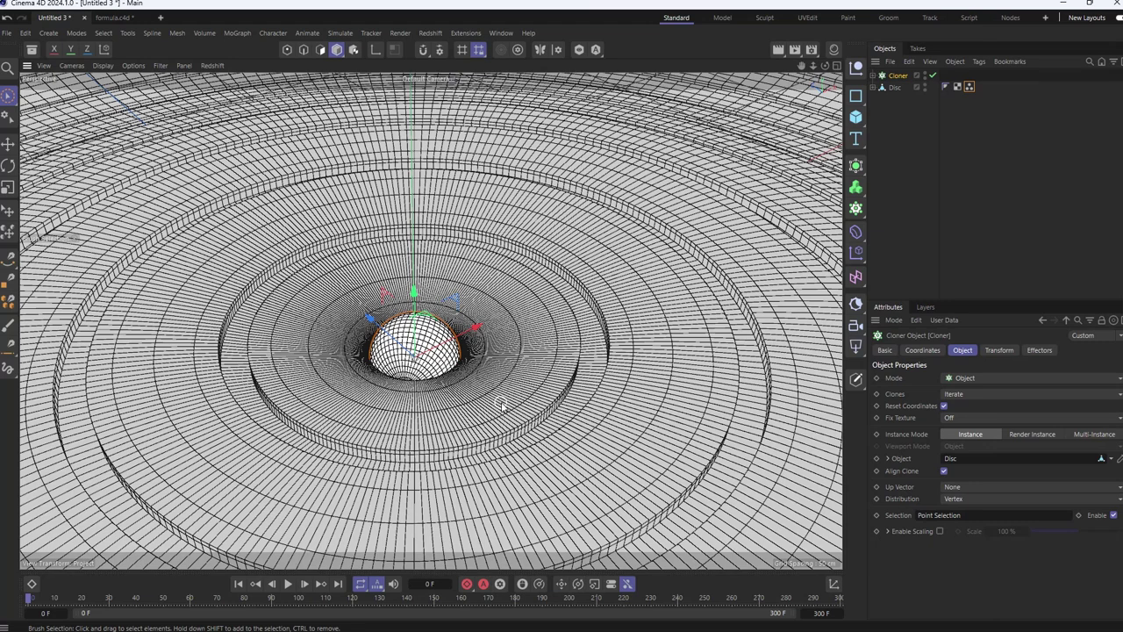
pyautogui.scroll(-1, 454, 419)
pyautogui.scroll(-1, 454, 420)
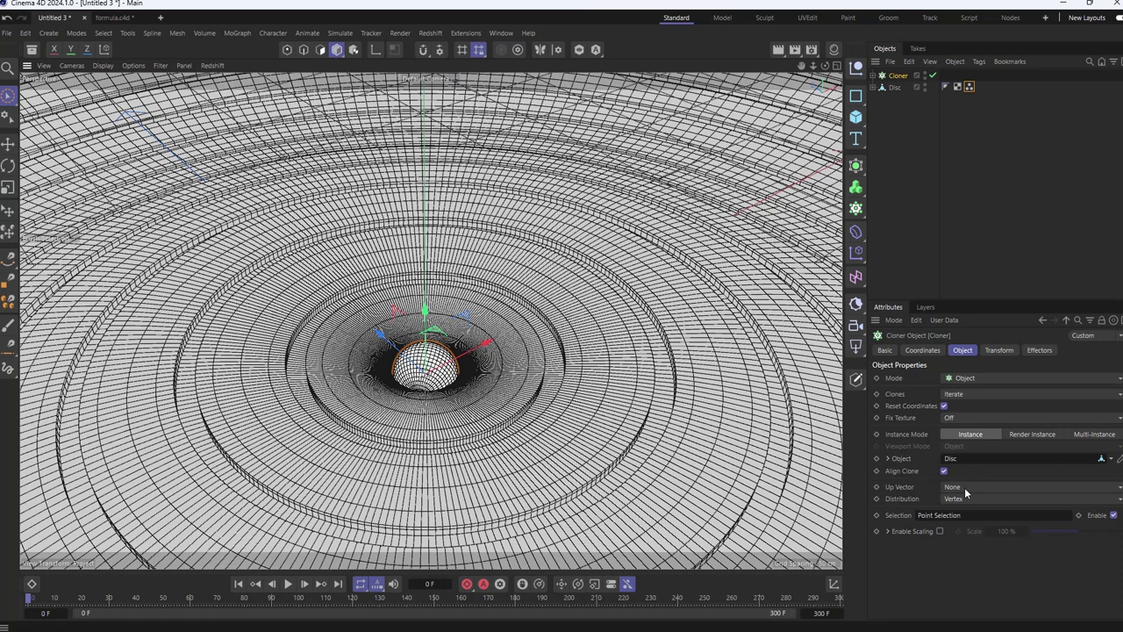
pyautogui.click(968, 489)
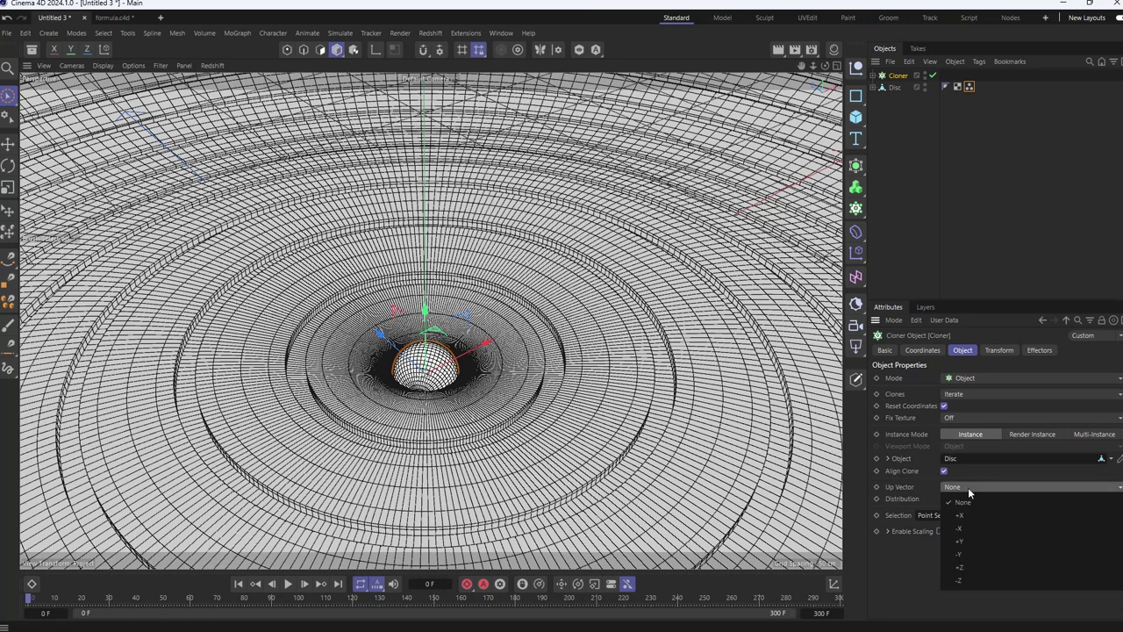
pyautogui.click(972, 545)
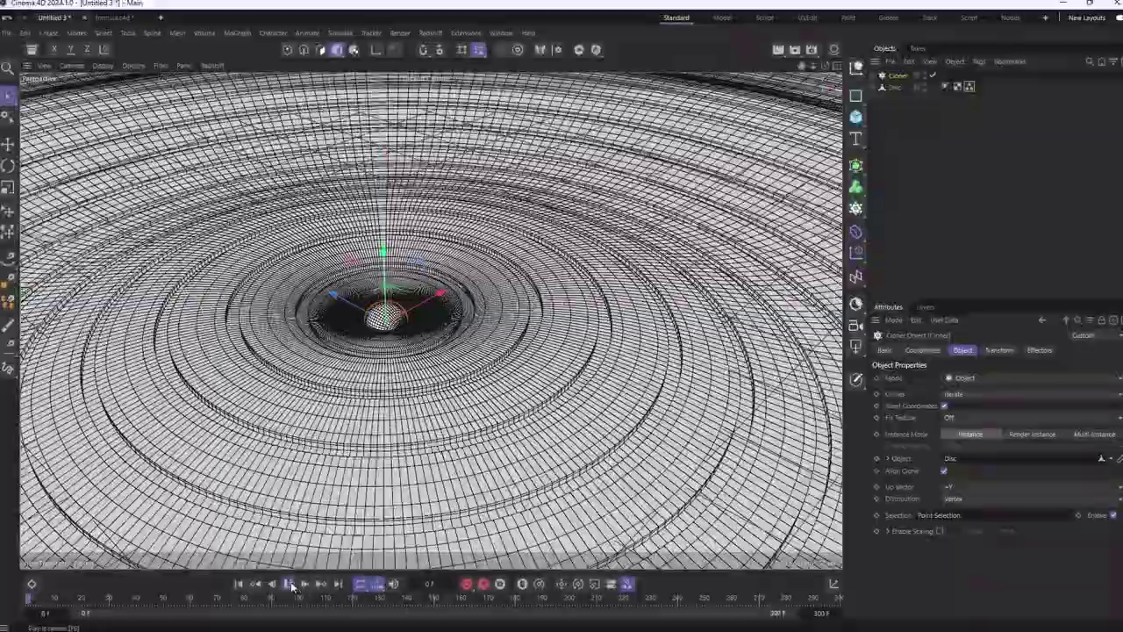
# Play back the ripple animation to check it, then return to frame 197
pyautogui.click(289, 585)
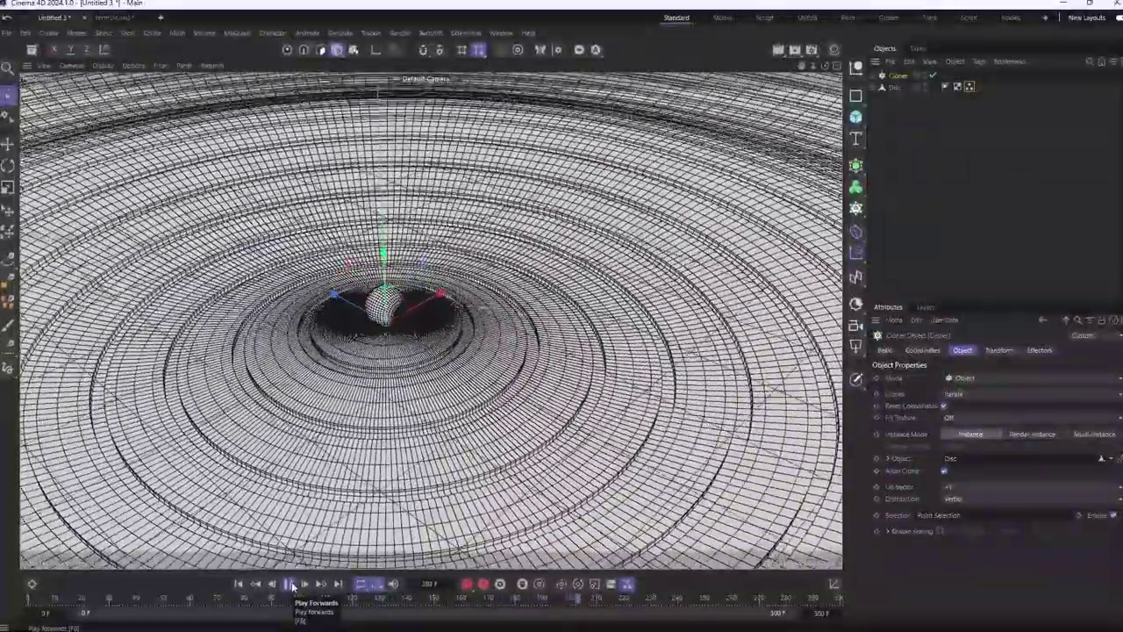
pyautogui.click(292, 586)
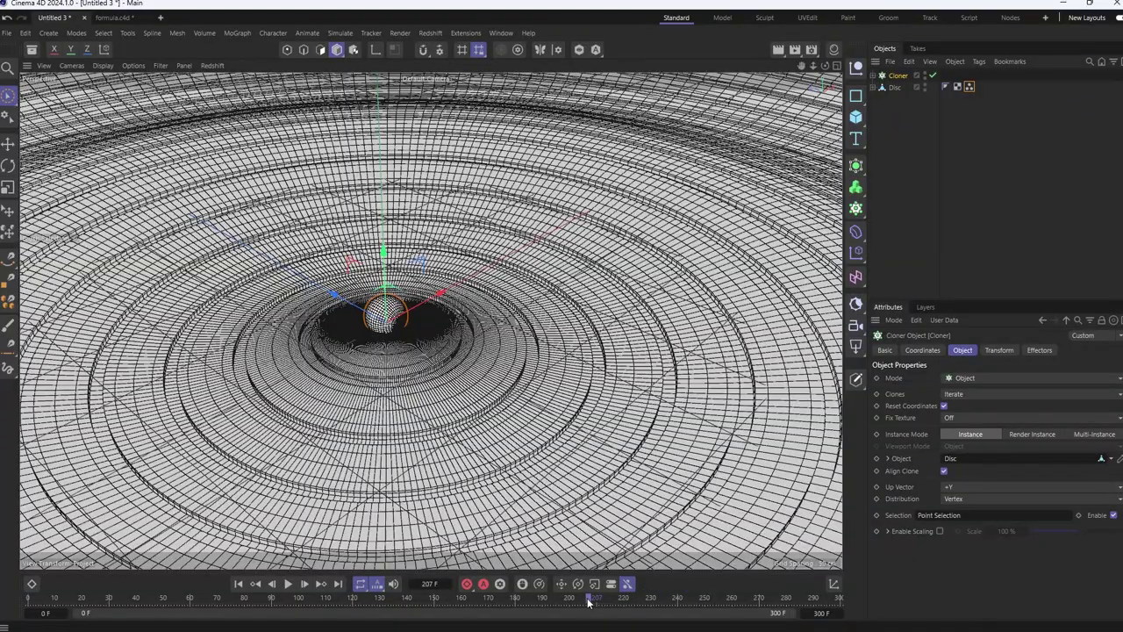
pyautogui.moveTo(589, 602)
pyautogui.mouseDown()
pyautogui.moveTo(563, 616)
pyautogui.moveTo(573, 620)
pyautogui.mouseUp()
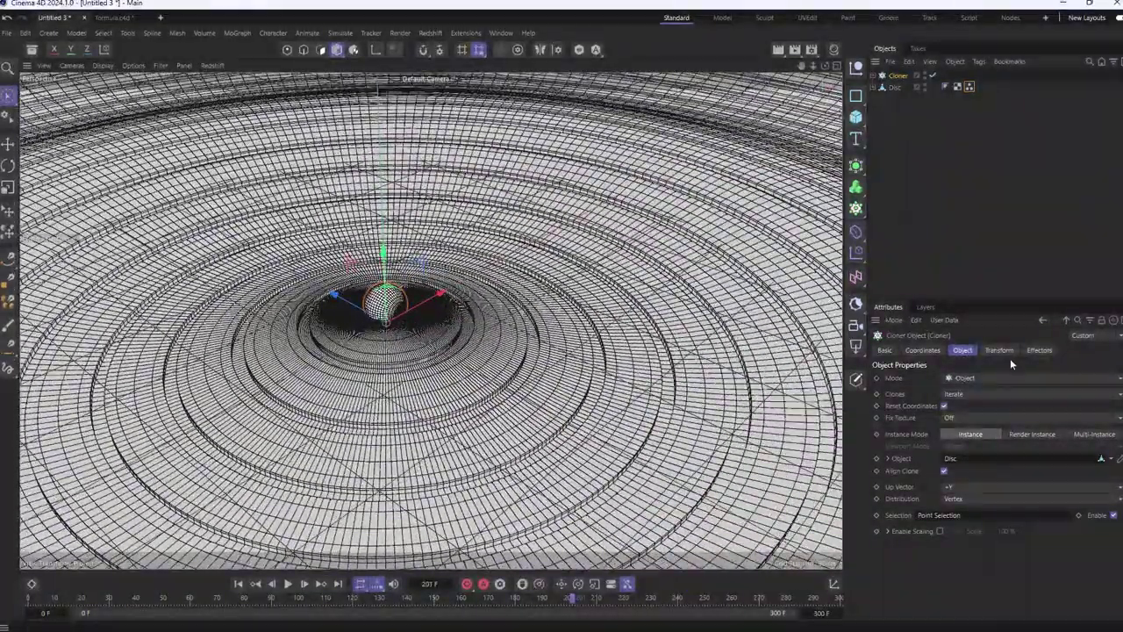
pyautogui.click(998, 349)
# Offset the cloned sphere to P.Z 20 cm above the disc and play back to check
pyautogui.moveTo(922, 408)
pyautogui.mouseDown()
pyautogui.moveTo(935, 408)
pyautogui.moveTo(905, 408)
pyautogui.moveTo(905, 420)
pyautogui.mouseUp()
pyautogui.write('20')
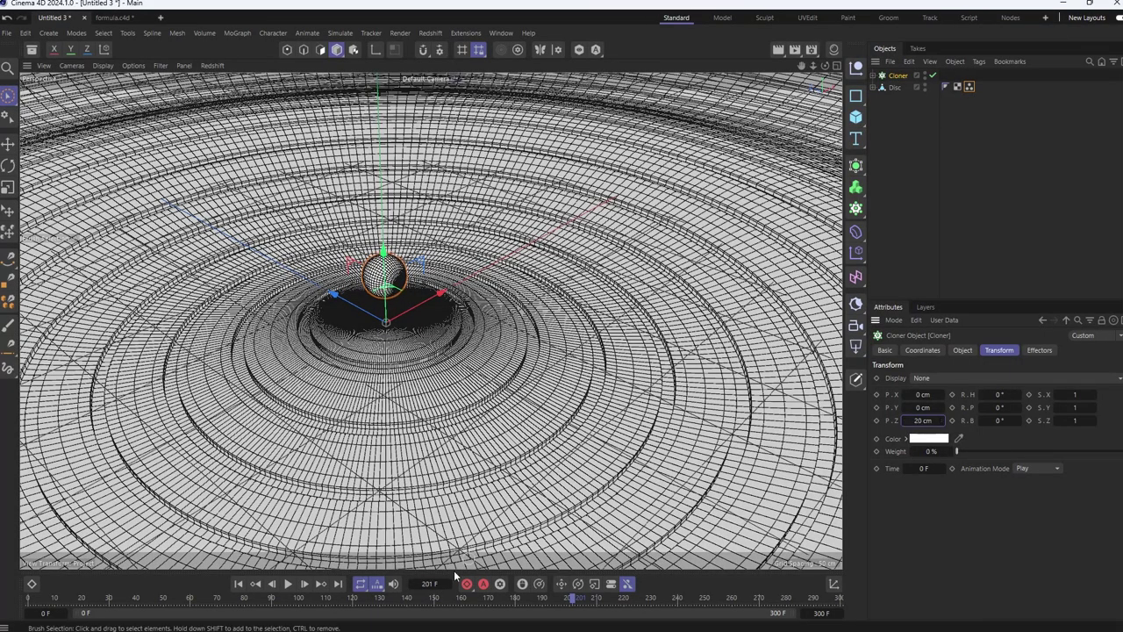
pyautogui.click(288, 585)
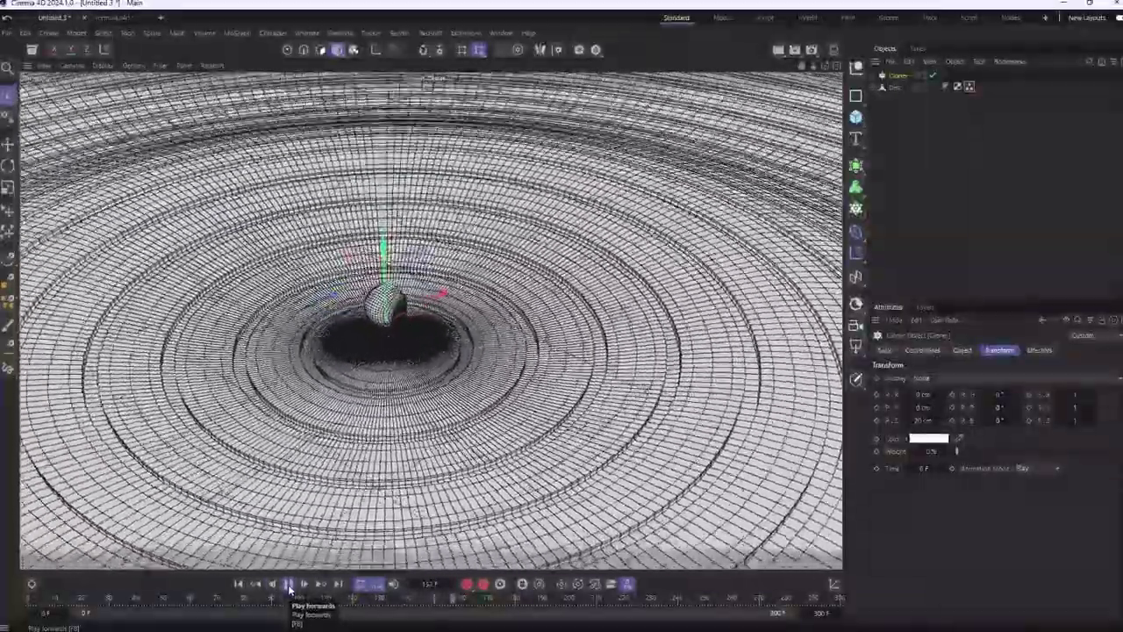
pyautogui.click(290, 585)
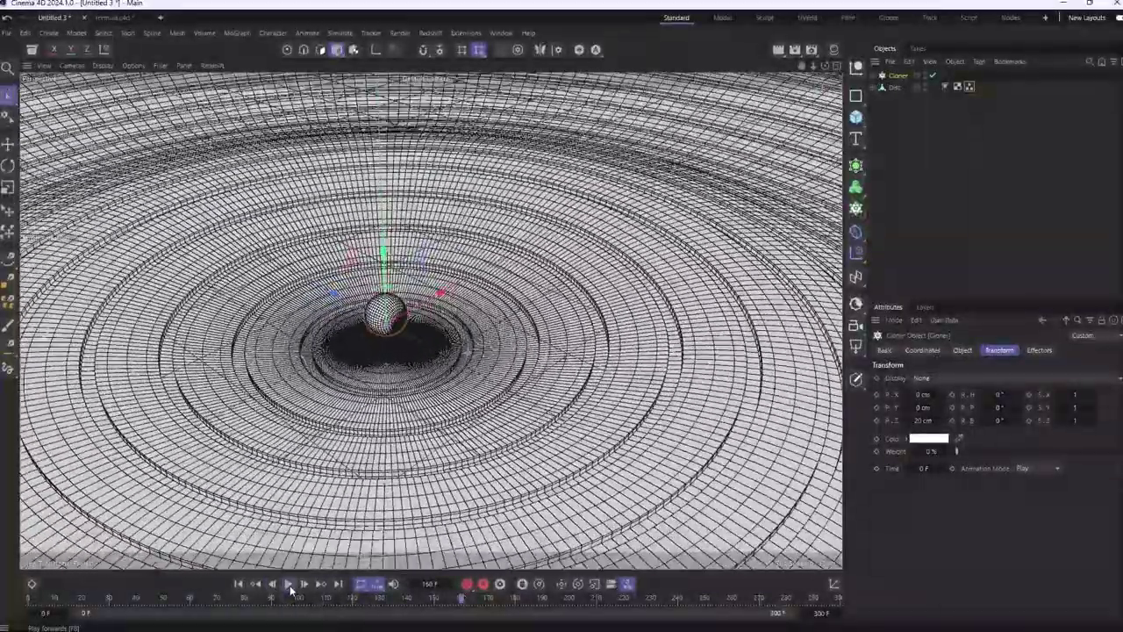
# Switch the viewport to Gouraud Shading and orbit to view across the disc
pyautogui.moveTo(395, 395)
pyautogui.keyDown('alt'); pyautogui.mouseDown()
pyautogui.moveTo(465, 331)
pyautogui.moveTo(474, 307)
pyautogui.moveTo(428, 444)
pyautogui.moveTo(138, 142)
pyautogui.mouseUp(); pyautogui.keyUp('alt')
pyautogui.click(105, 65)
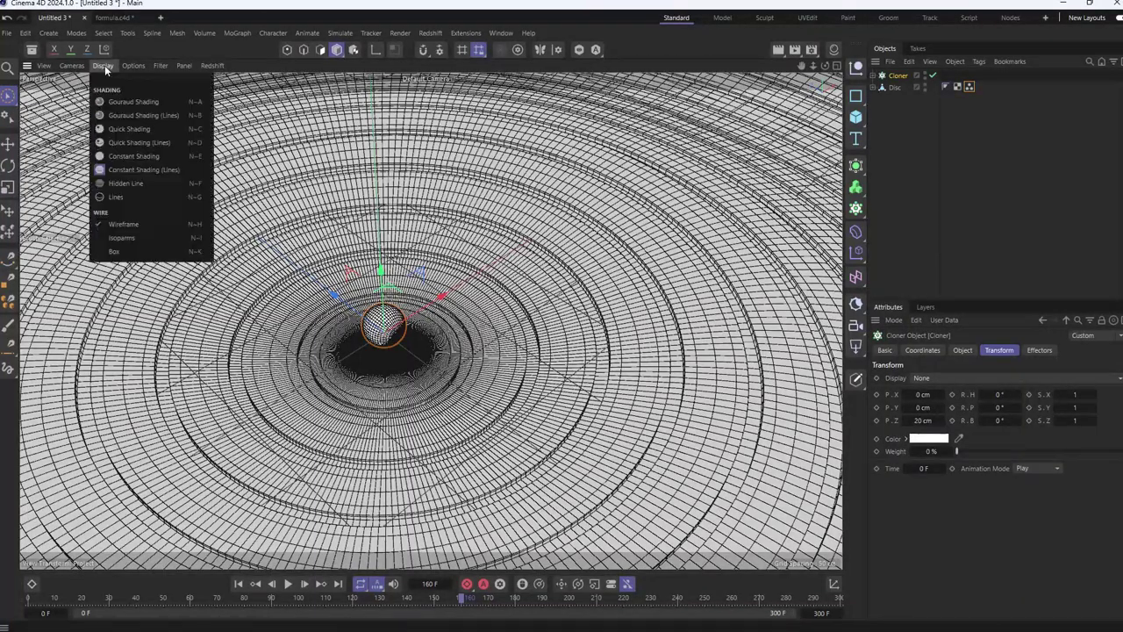
pyautogui.click(116, 91)
pyautogui.moveTo(408, 414)
pyautogui.keyDown('alt'); pyautogui.mouseDown()
pyautogui.moveTo(434, 363)
pyautogui.moveTo(438, 372)
pyautogui.mouseUp(); pyautogui.keyUp('alt')
pyautogui.keyDown('alt'); pyautogui.moveTo(389, 446); pyautogui.dragTo(413, 402); pyautogui.keyUp('alt')
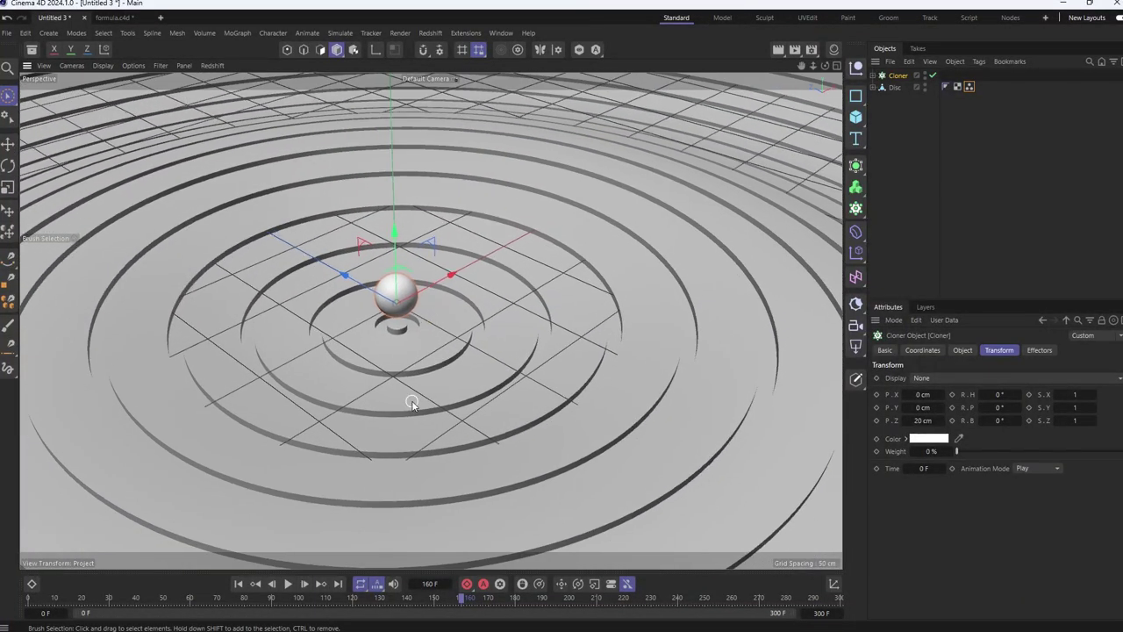
pyautogui.click(812, 49)
# Switch to the Standard renderer and add Ambient Occlusion, Global Illumination, Color Mapping and Color Correction
pyautogui.click(808, 66)
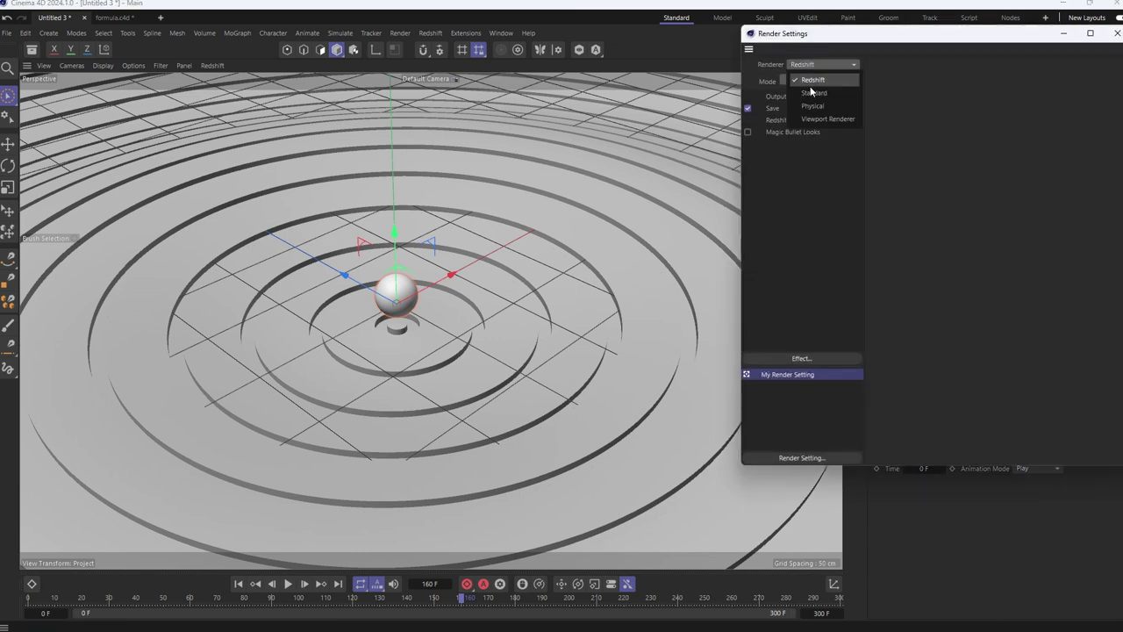
pyautogui.click(810, 79)
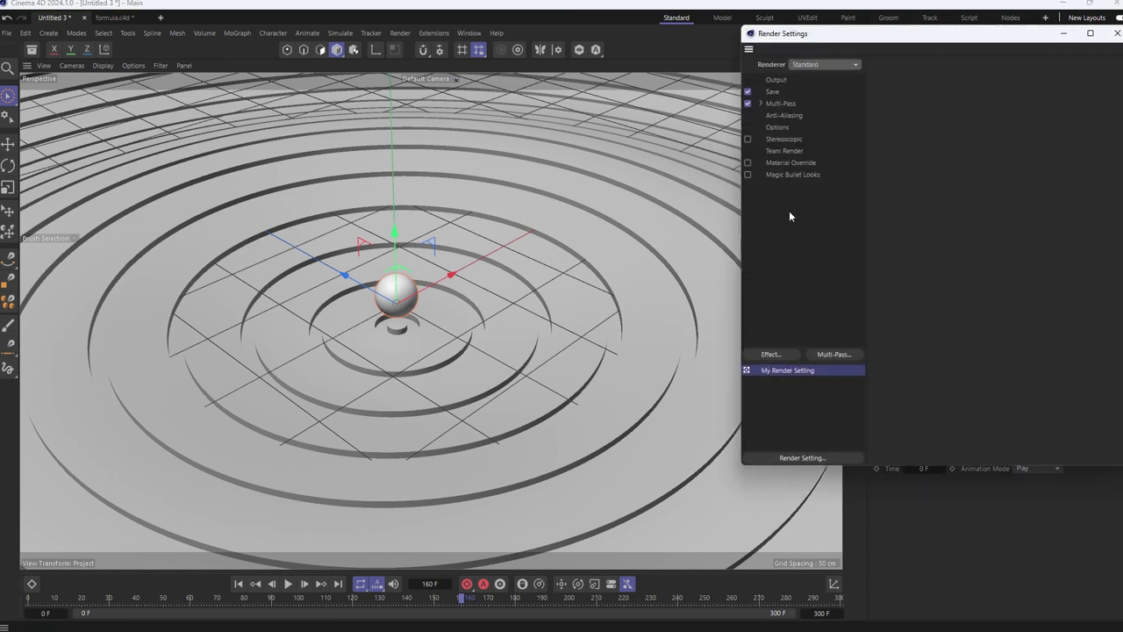
pyautogui.click(778, 356)
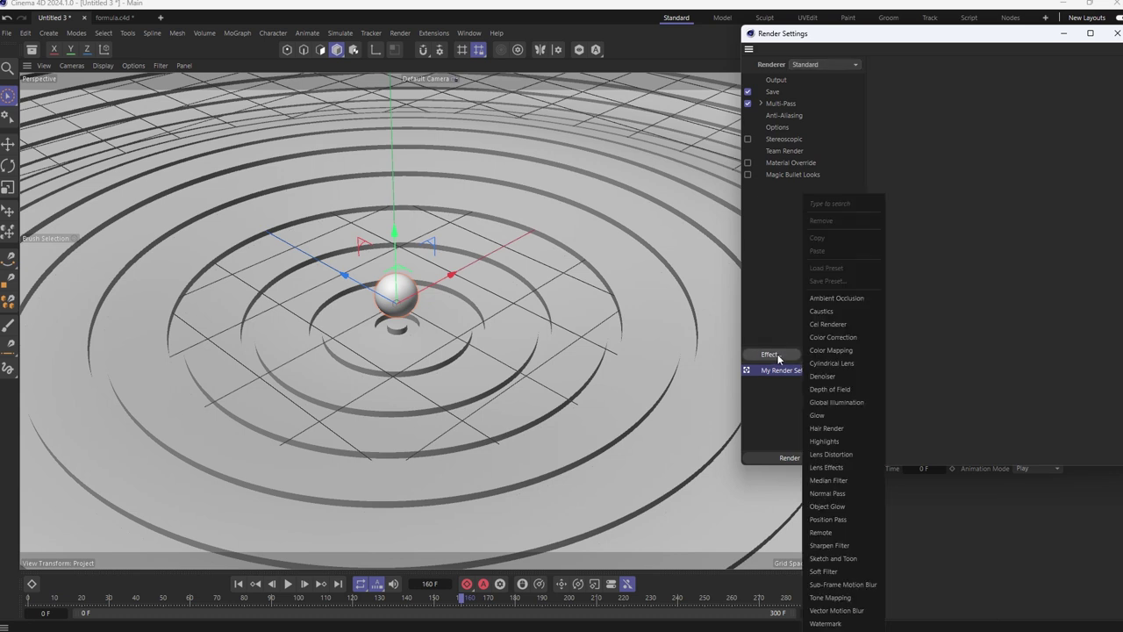
pyautogui.click(834, 300)
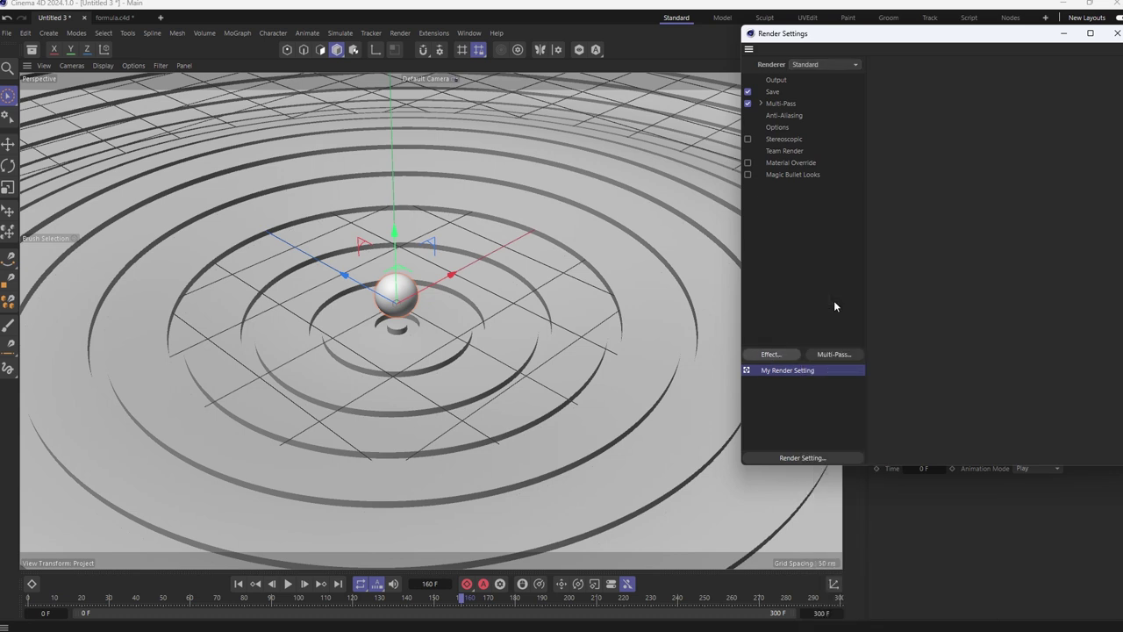
pyautogui.click(772, 355)
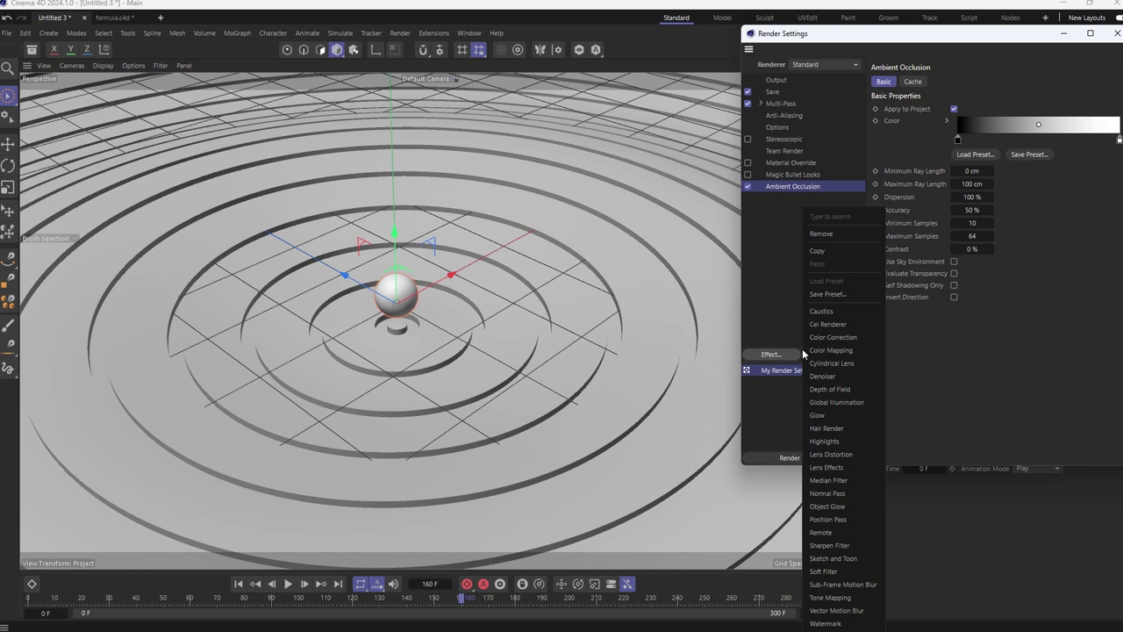
pyautogui.click(802, 348)
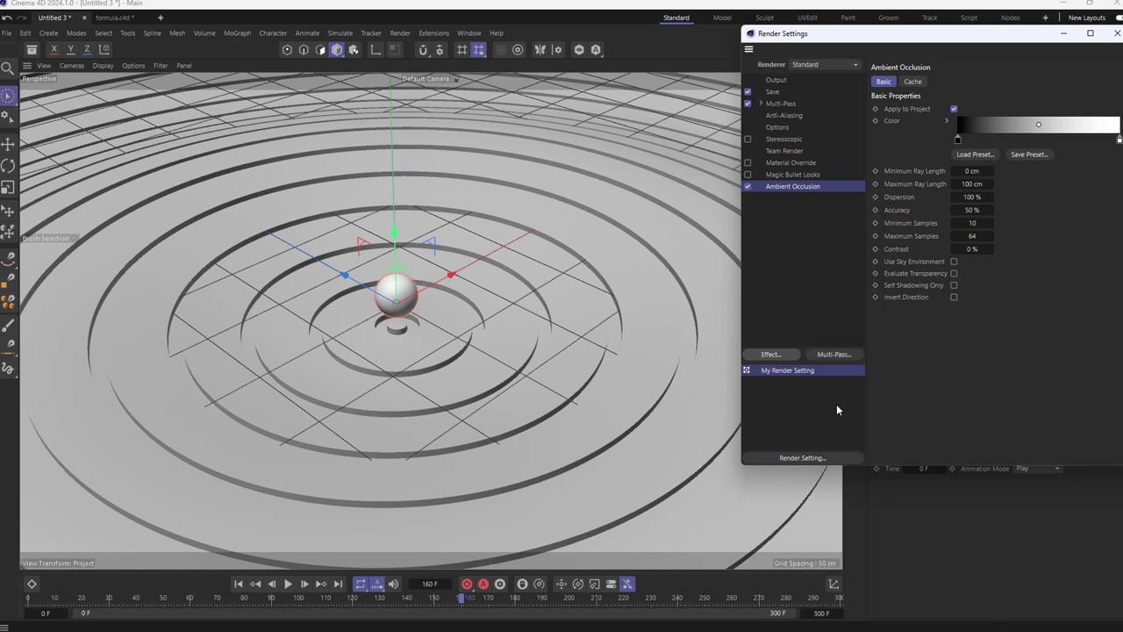
pyautogui.click(776, 354)
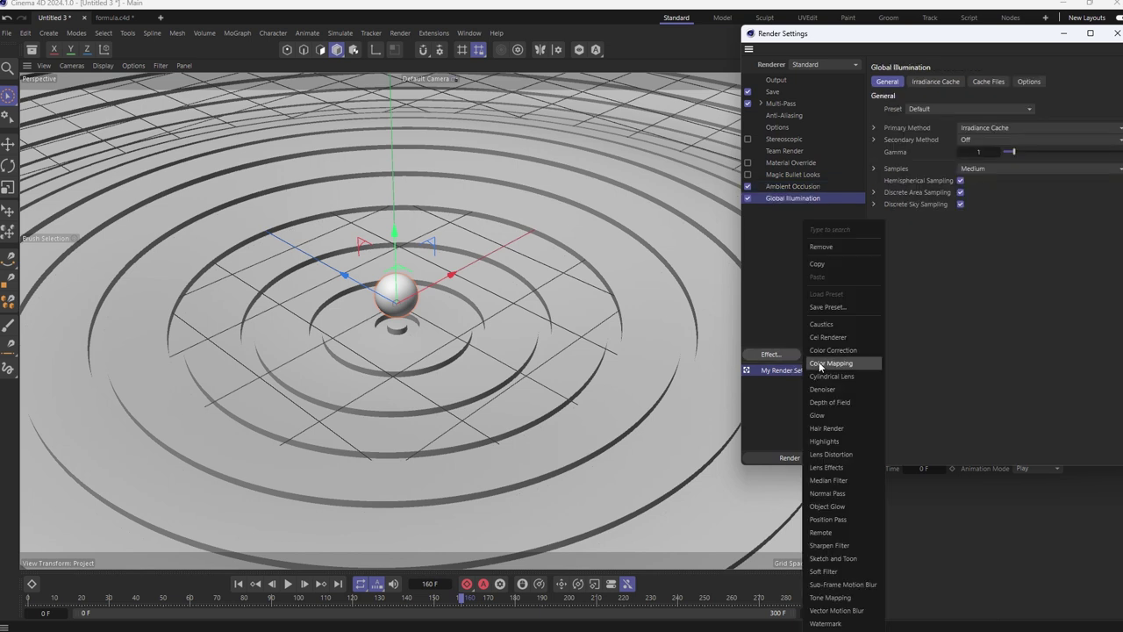
pyautogui.click(820, 363)
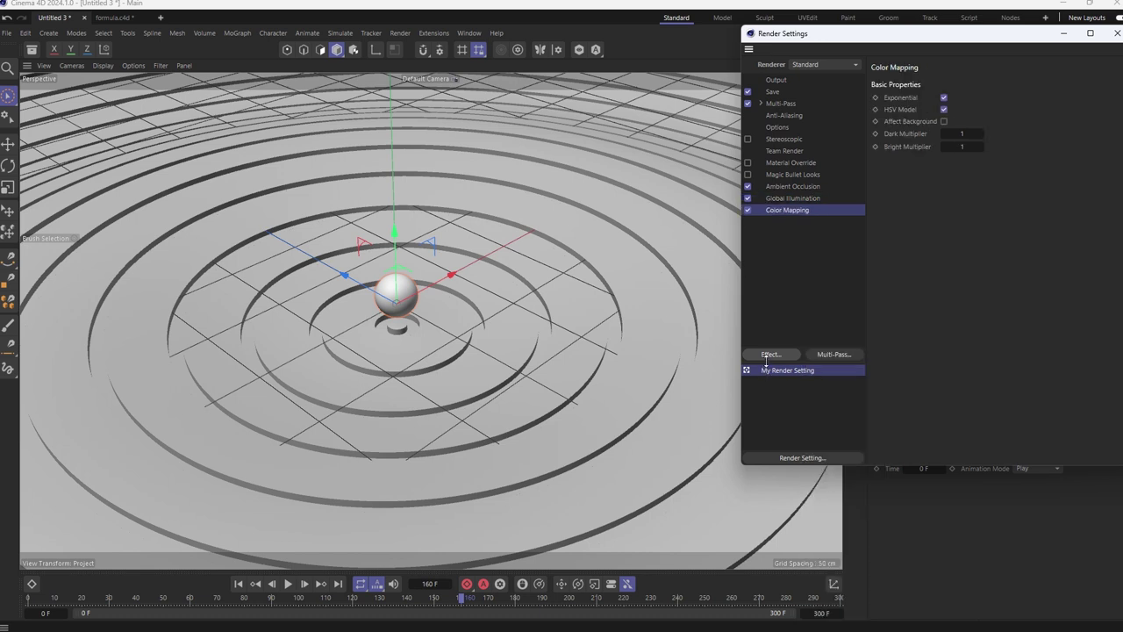
pyautogui.click(767, 356)
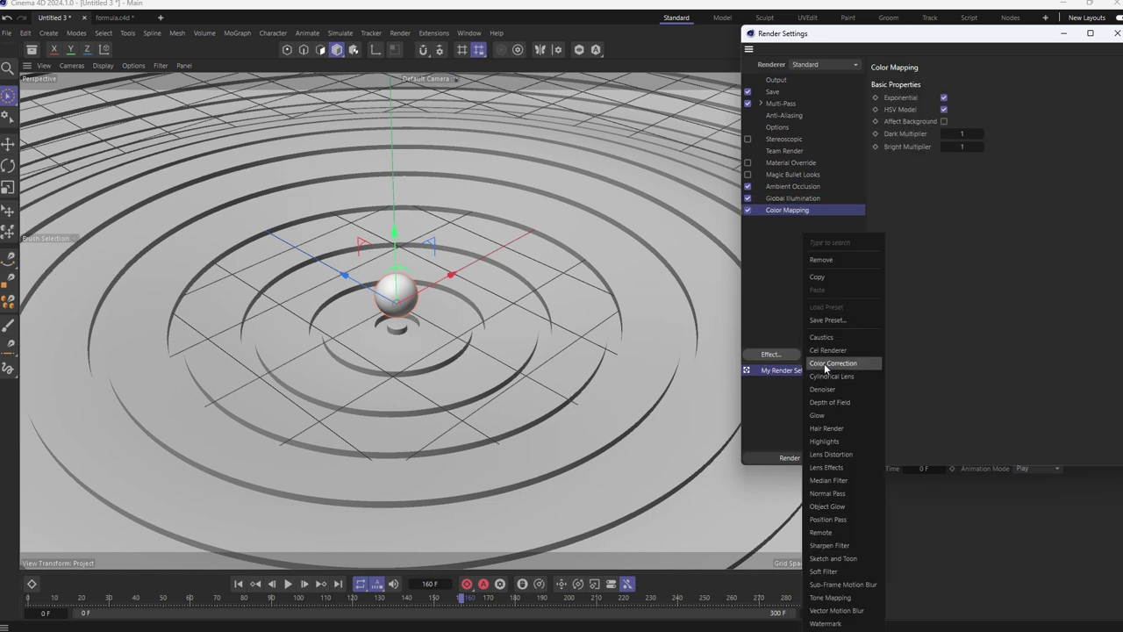
pyautogui.click(826, 364)
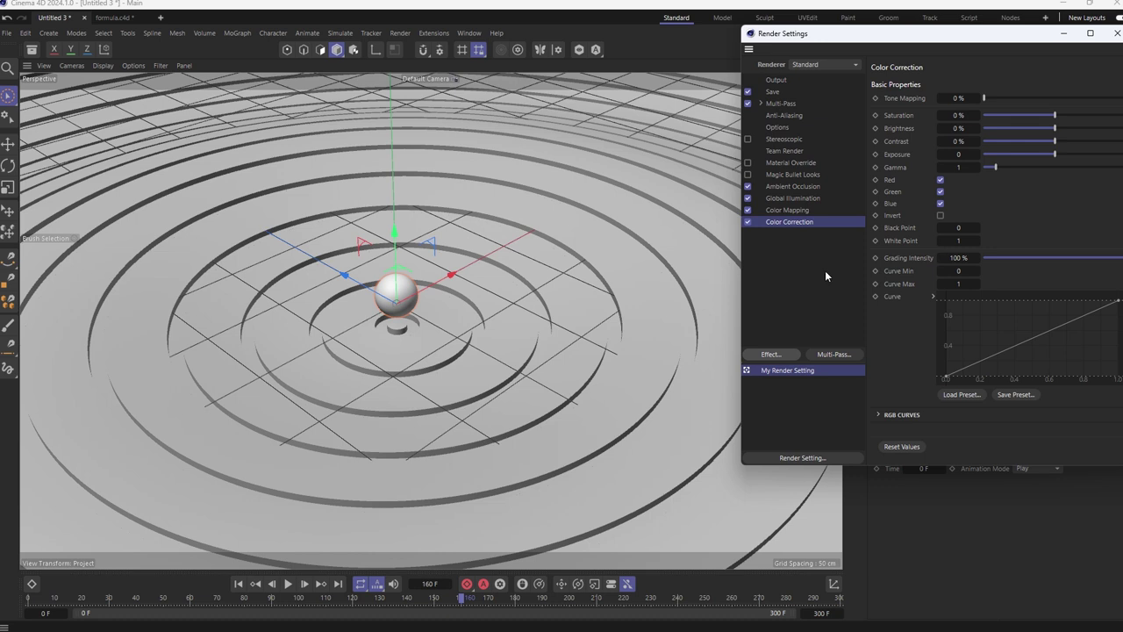
# Set Color Correction gamma to 2.2 and close Render Settings
pyautogui.click(958, 167)
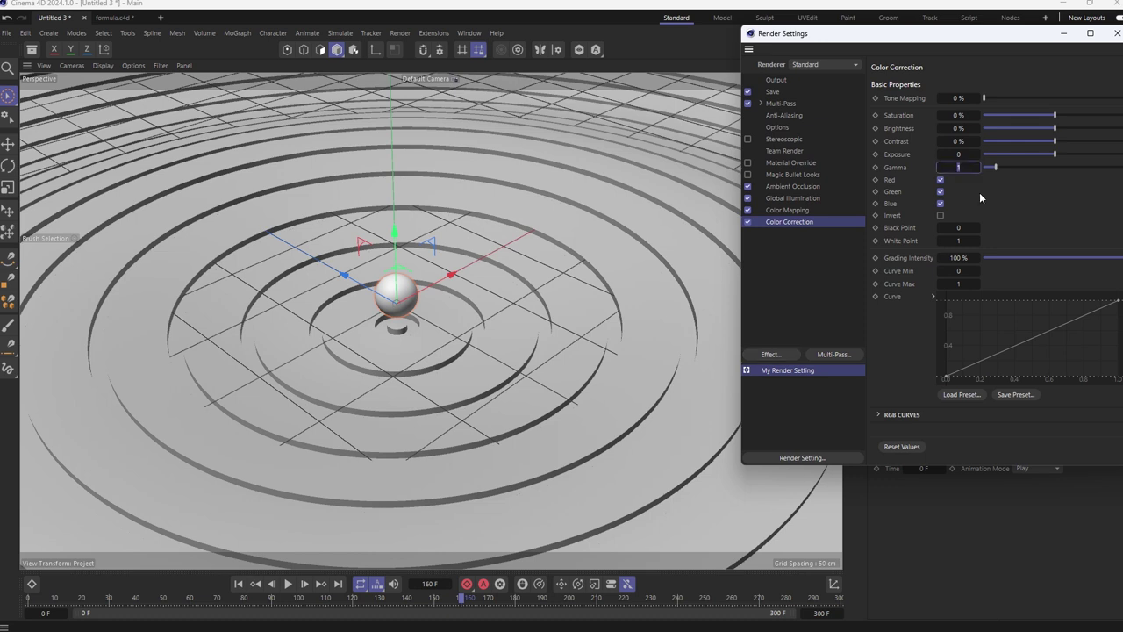
pyautogui.write('2.2')
pyautogui.press('Return')
pyautogui.click(1117, 34)
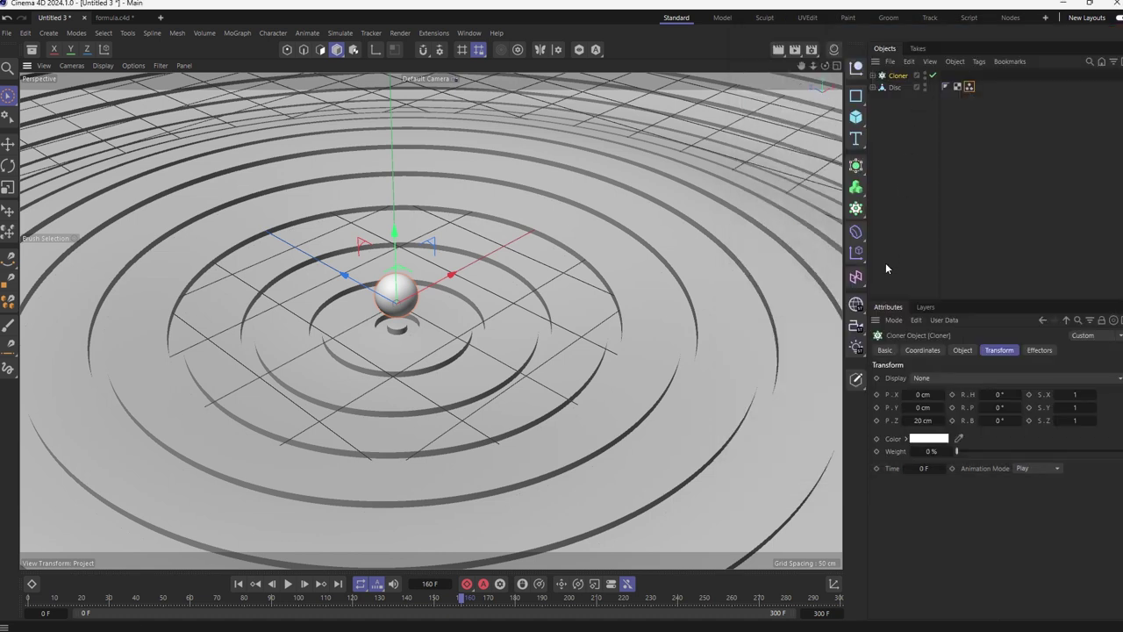
# Add an Infinite Light, tilt it to light the disc, and render a viewport preview
pyautogui.click(855, 350)
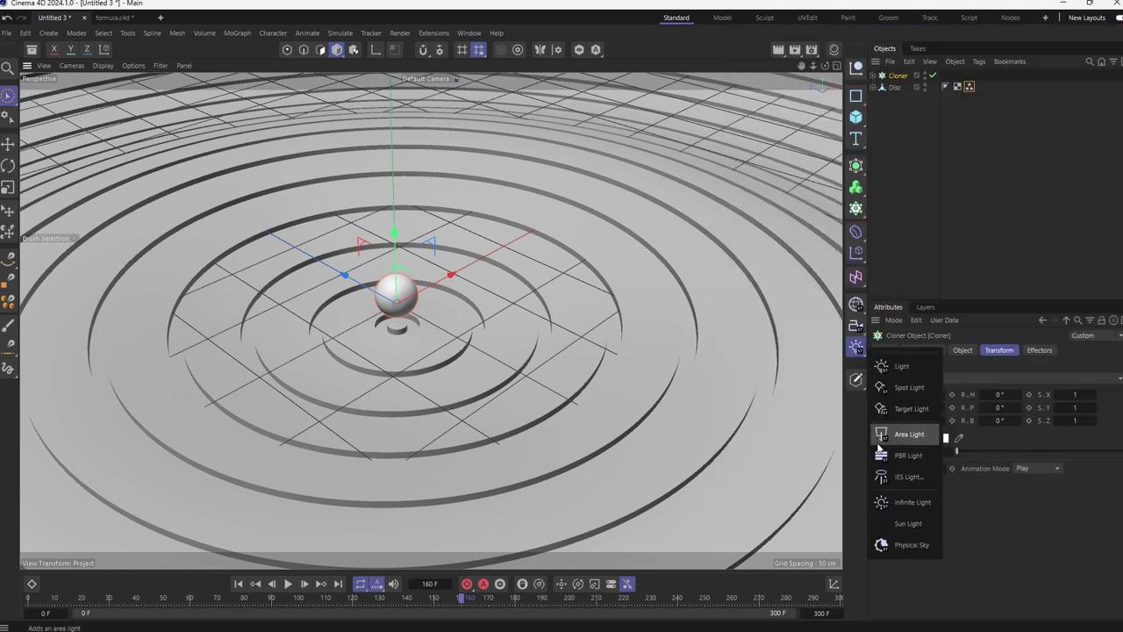
pyautogui.click(895, 500)
pyautogui.press('r')
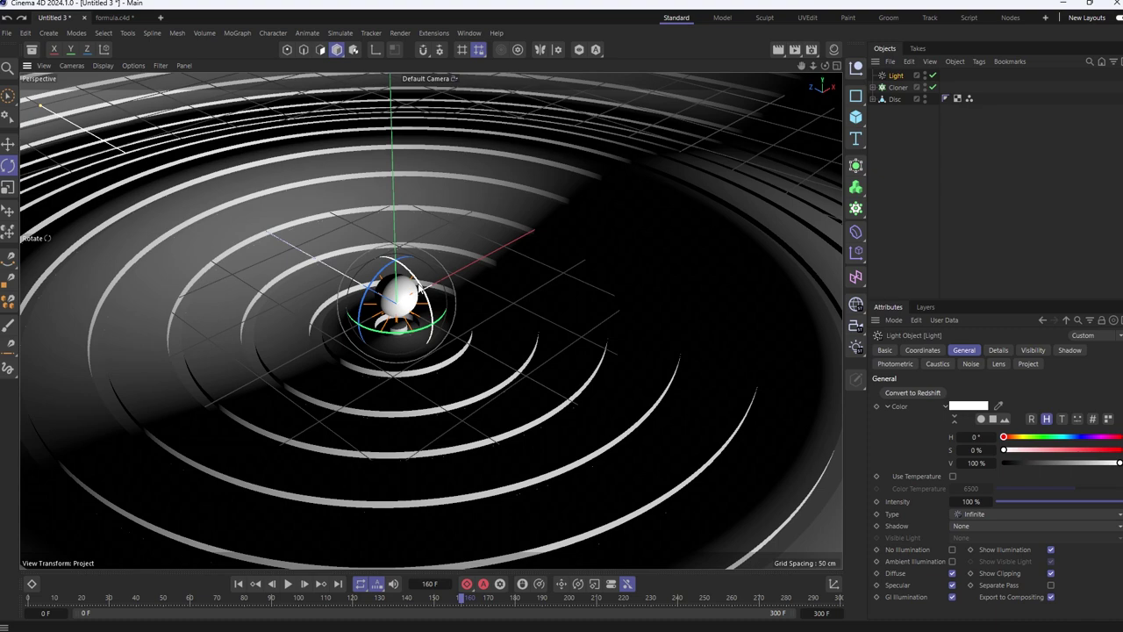
pyautogui.moveTo(419, 285)
pyautogui.mouseDown()
pyautogui.moveTo(387, 231)
pyautogui.moveTo(403, 249)
pyautogui.mouseUp()
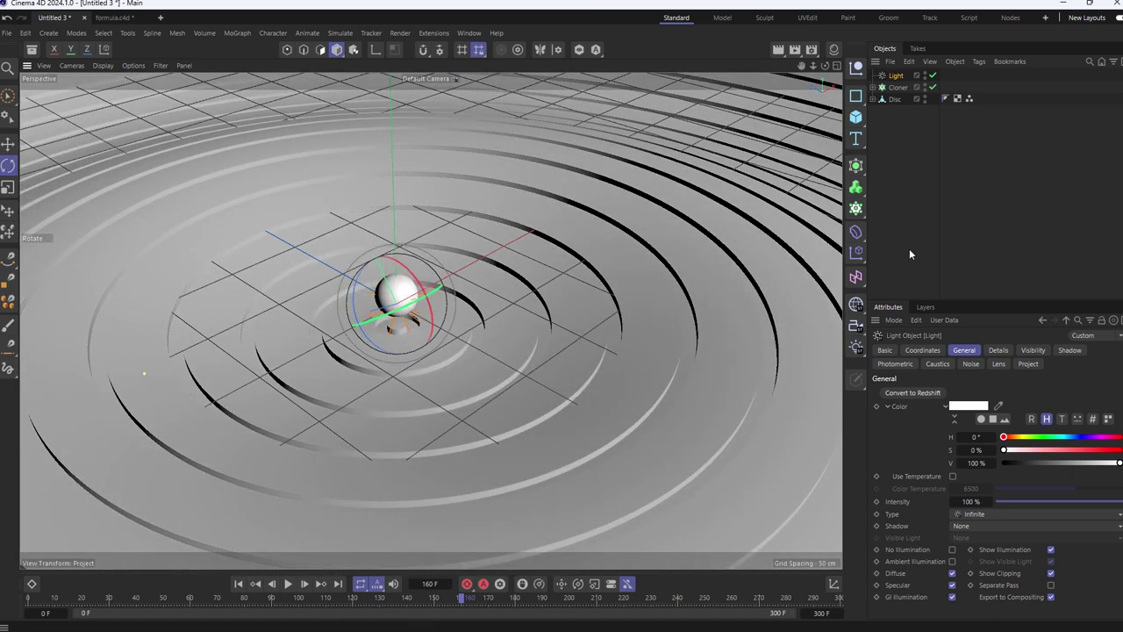
pyautogui.click(777, 51)
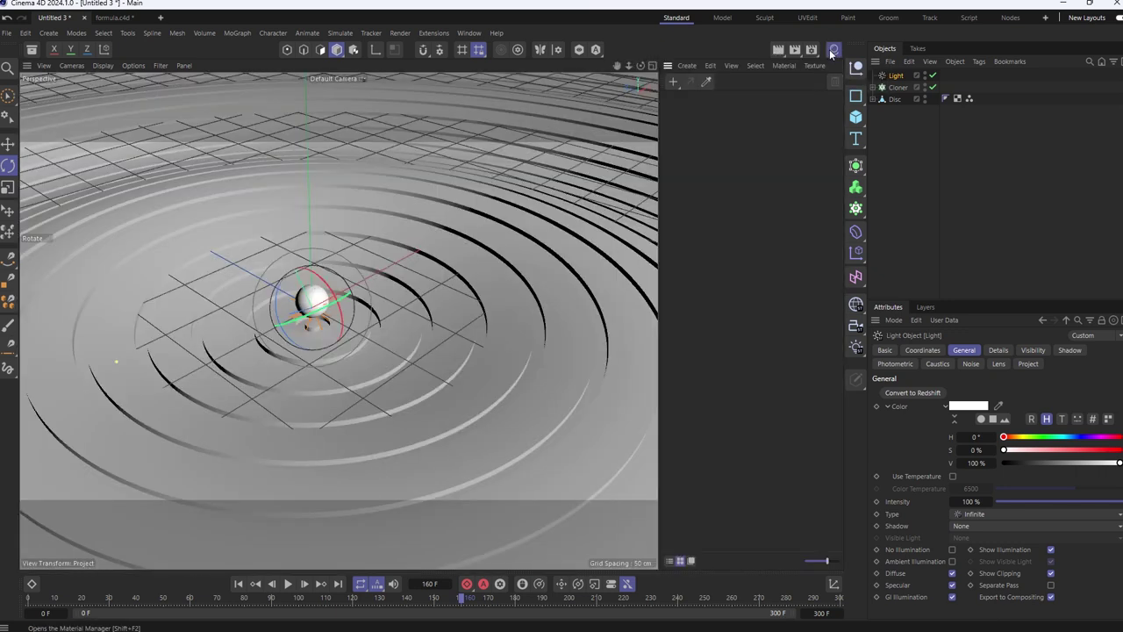
# Load the Metallic material from the Asset Browser's Legacy Sketch > Art Shader presets
pyautogui.click(834, 49)
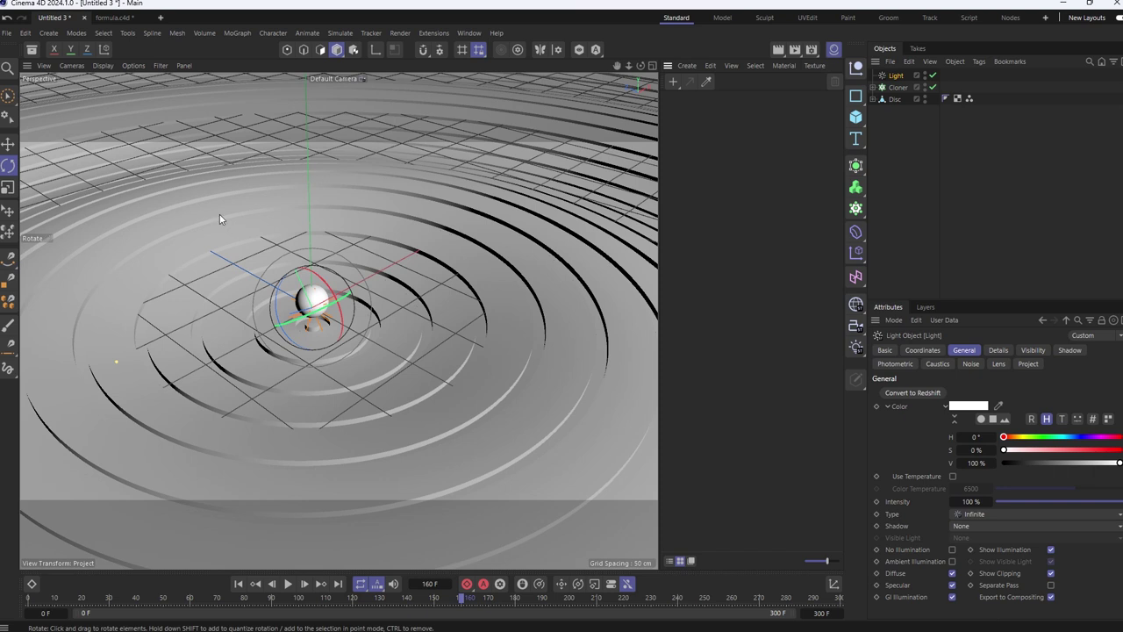
pyautogui.click(31, 50)
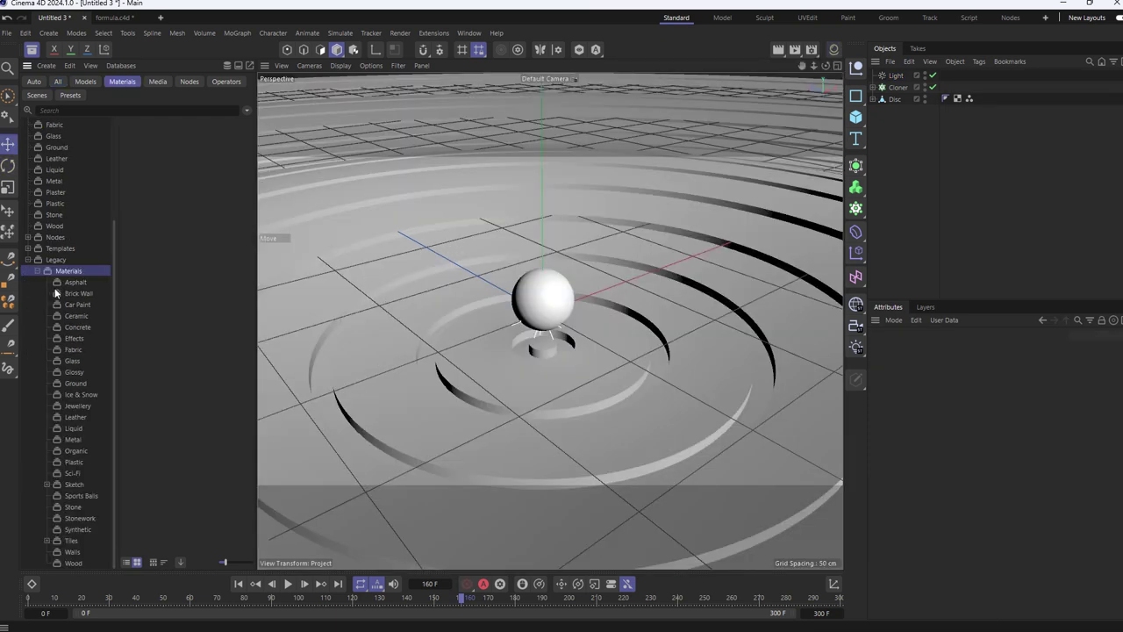
pyautogui.click(72, 485)
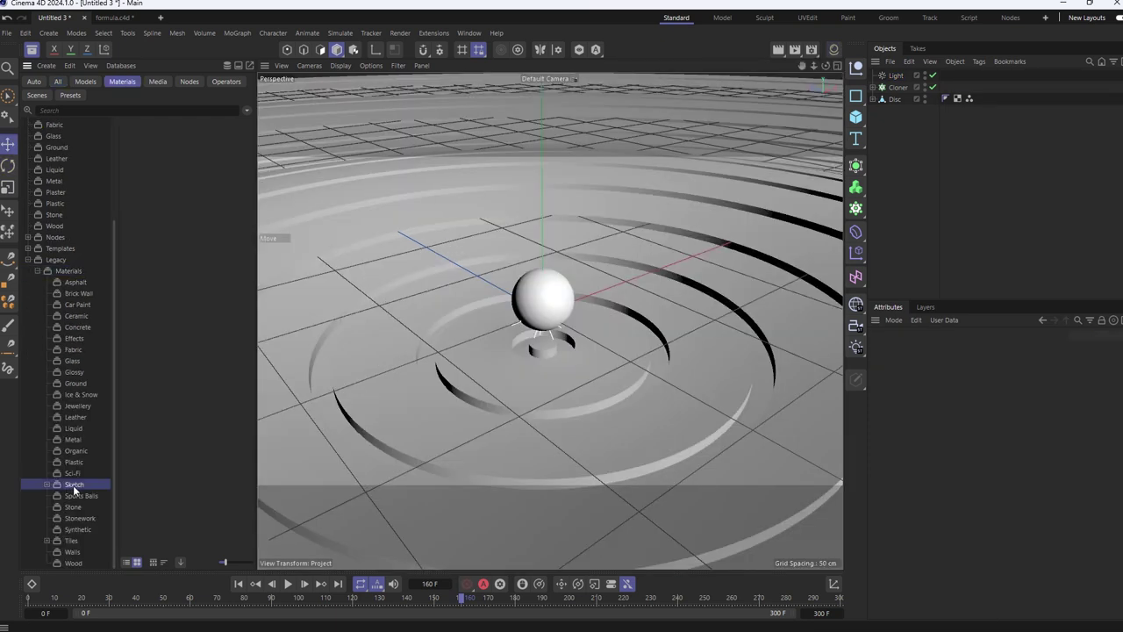
pyautogui.click(47, 484)
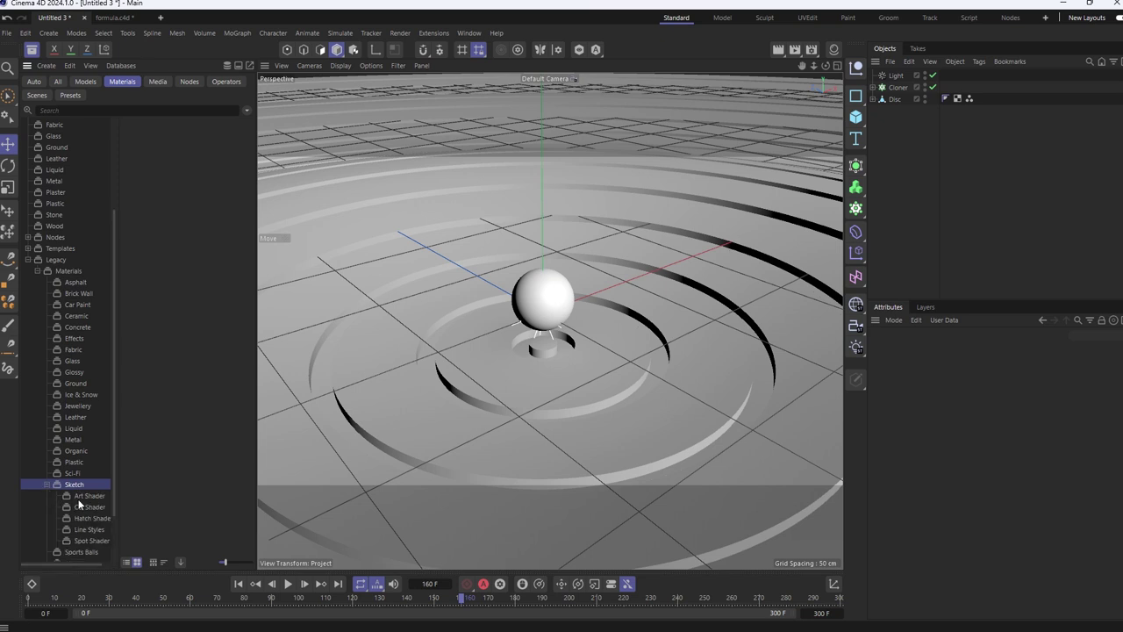
pyautogui.click(81, 496)
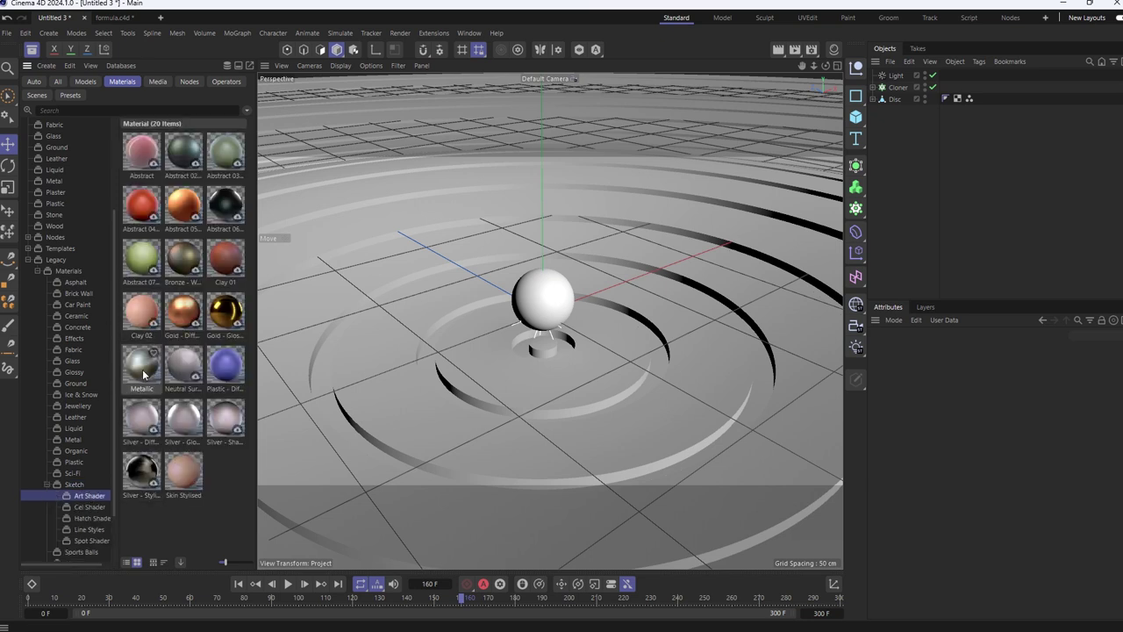
pyautogui.click(144, 374)
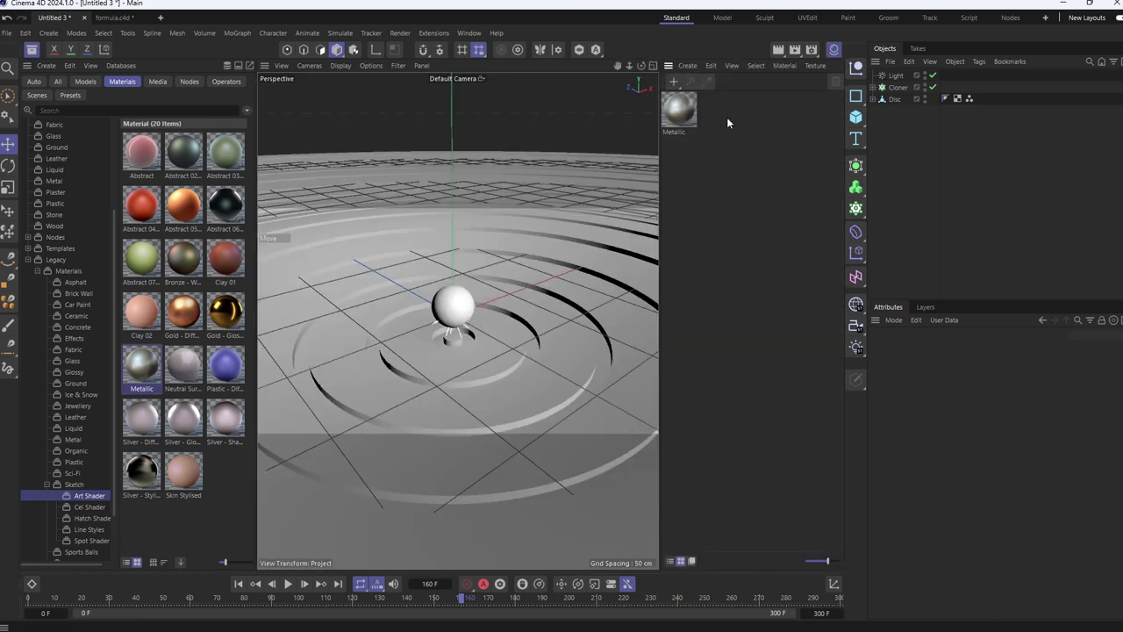
pyautogui.hotkey('shift', 'F8')
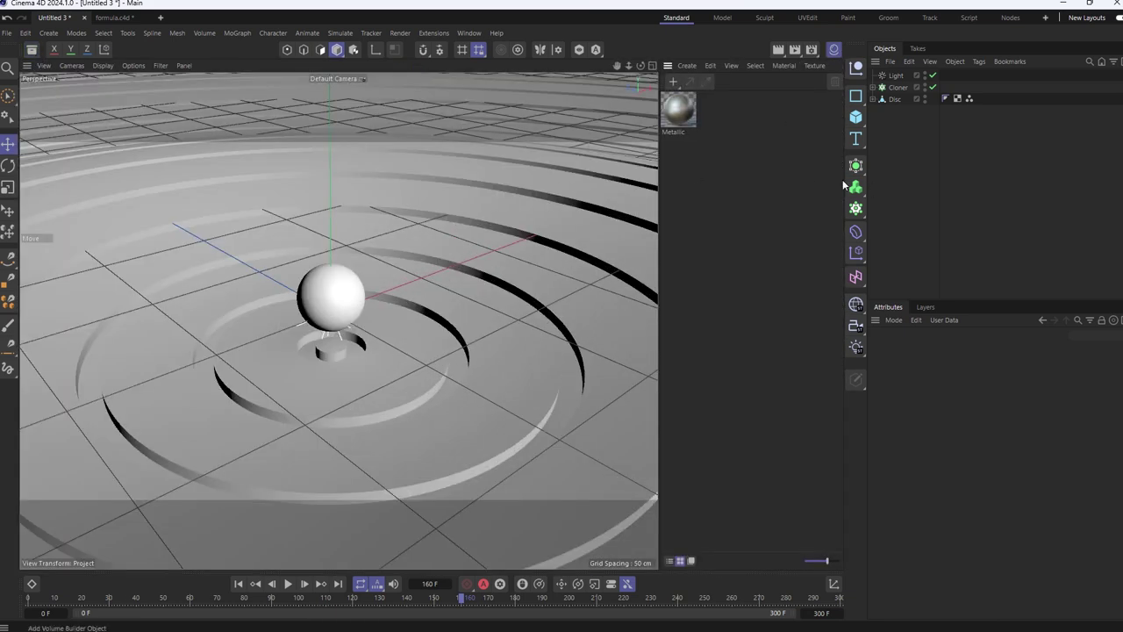
# Apply the Metallic material to the Disc, hide the Material Manager, and render the viewport
pyautogui.moveTo(678, 110)
pyautogui.mouseDown()
pyautogui.moveTo(905, 102)
pyautogui.moveTo(895, 88)
pyautogui.mouseUp()
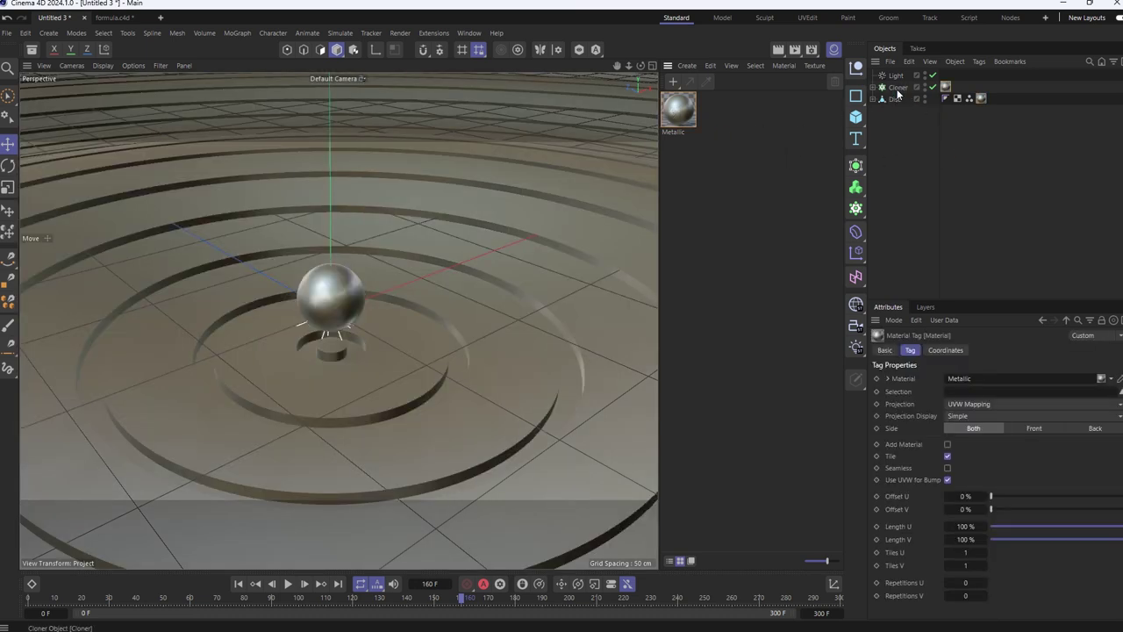
pyautogui.click(834, 49)
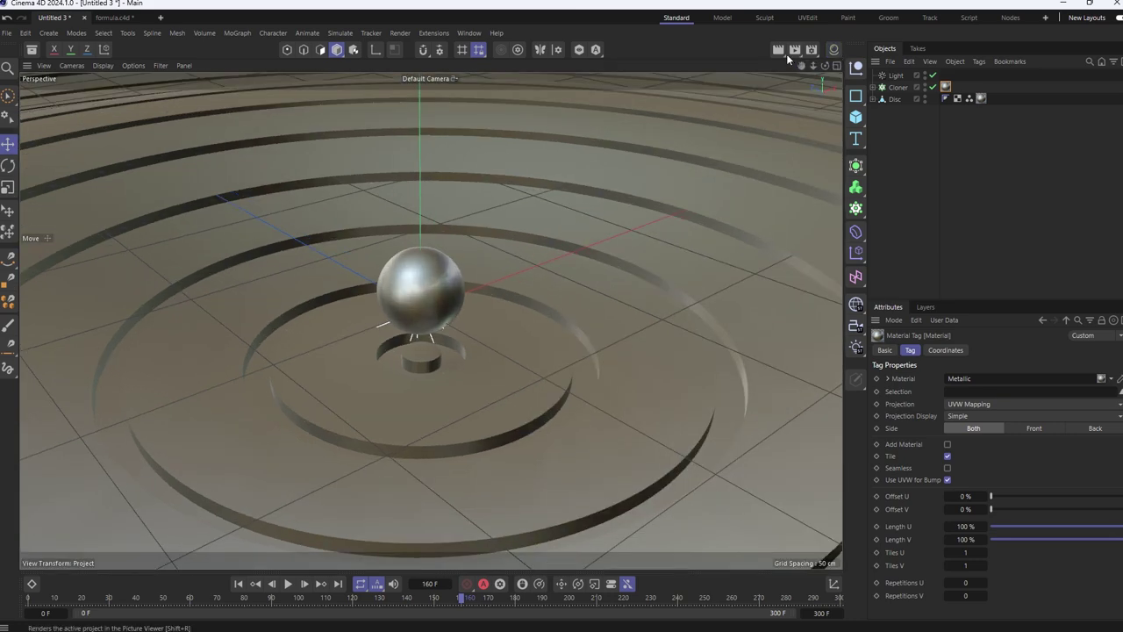
pyautogui.click(778, 50)
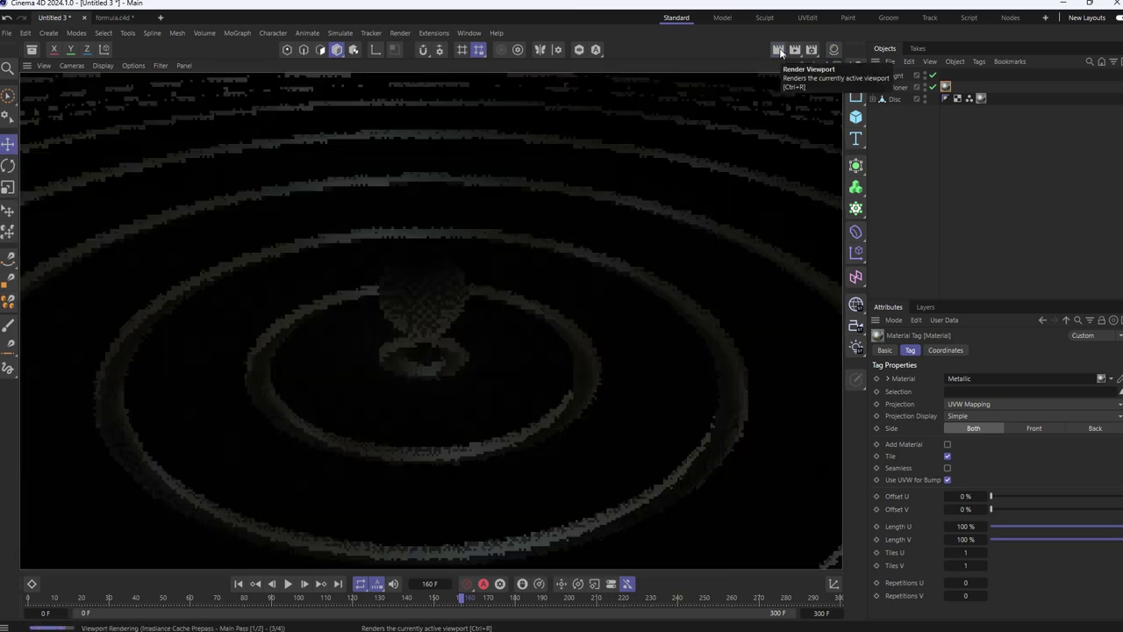